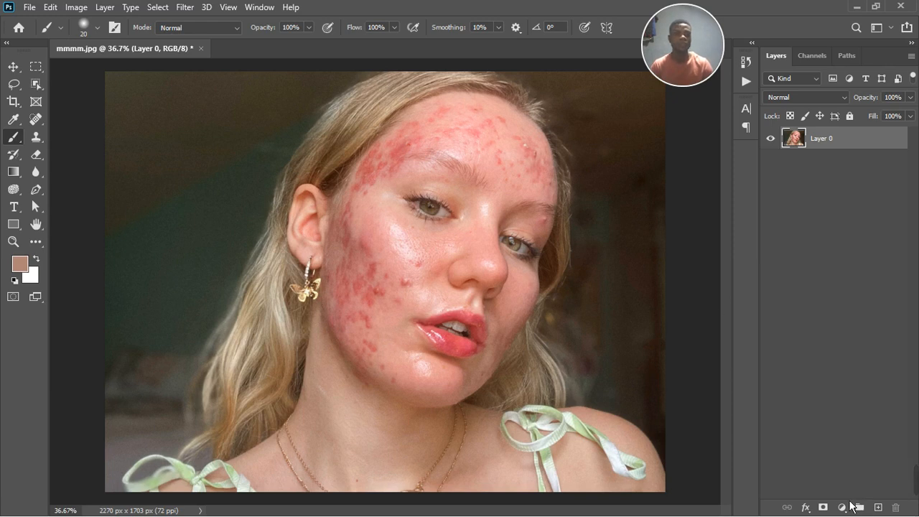
- Add a Hue/Saturation adjustment layer and target its Reds range by sampling the blemished skin on the forehead
left_click(841, 508)
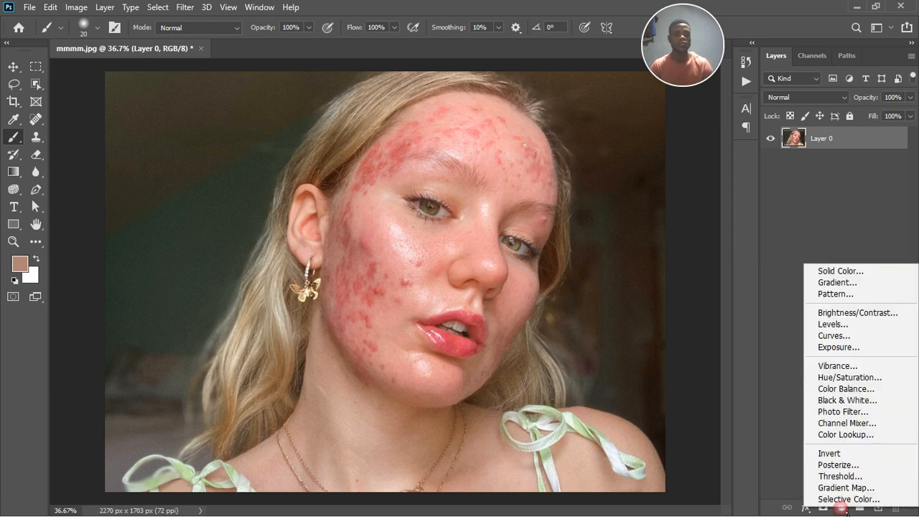
left_click(859, 377)
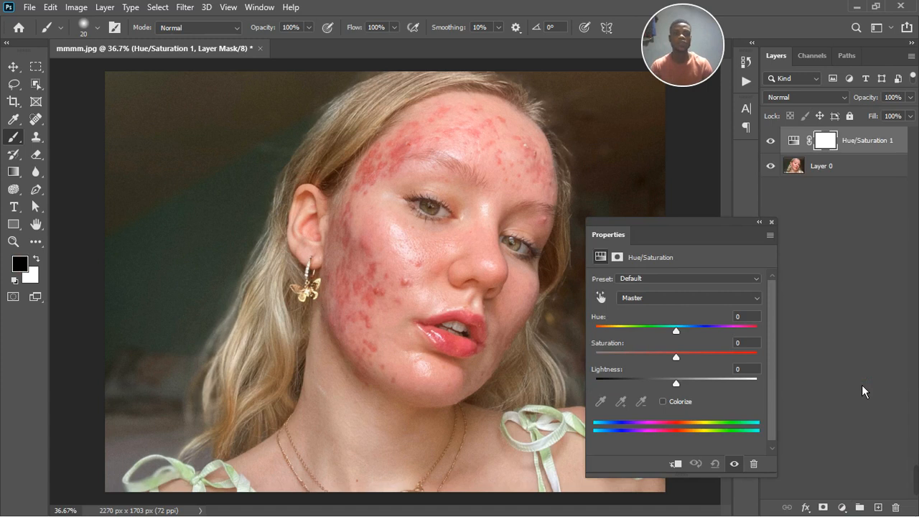
left_click(602, 298)
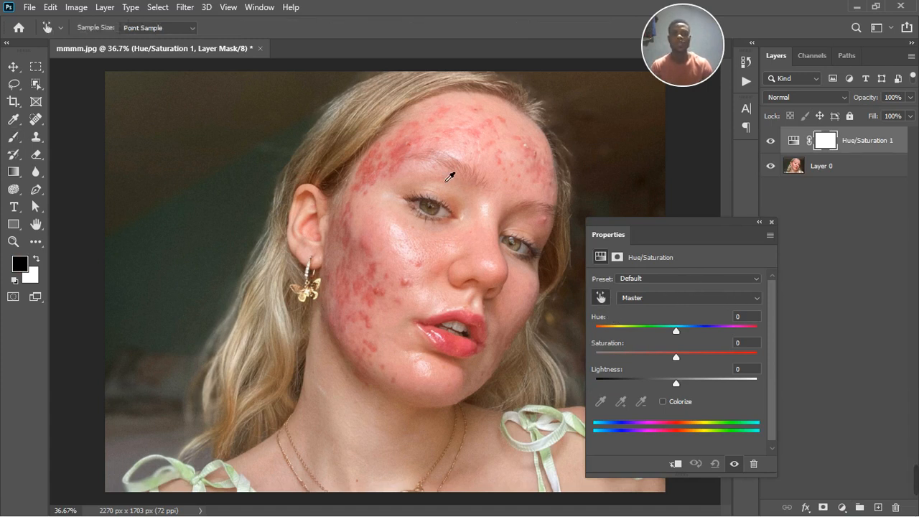
left_click(411, 153)
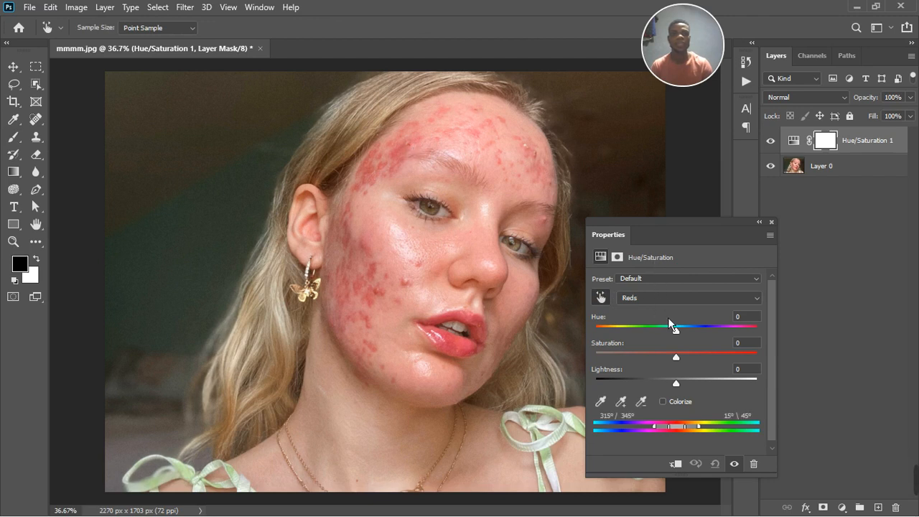
- Set the Reds hue to +117 and shift the affected color range to 285°/314° and 345°\14° to isolate the red skin
left_click_drag(683, 338, 742, 338)
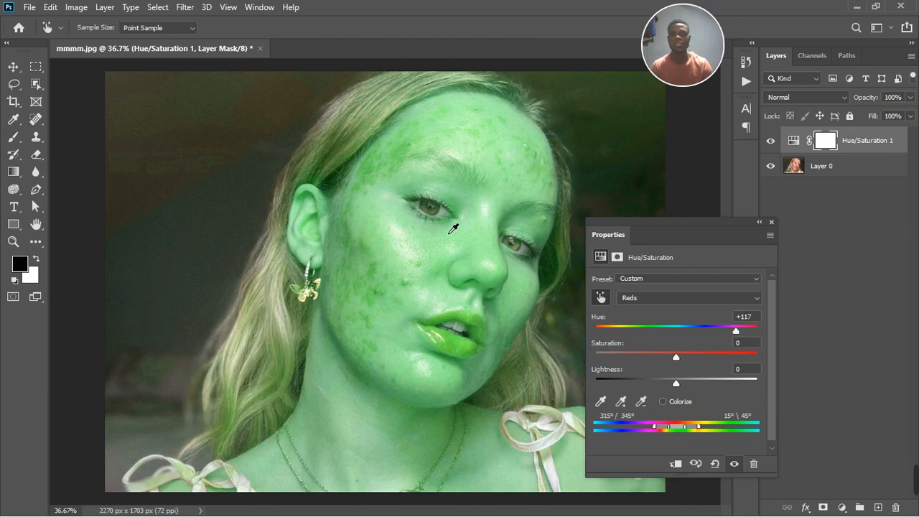
scroll(239, 243, "down", 1)
scroll(238, 243, "down", 1)
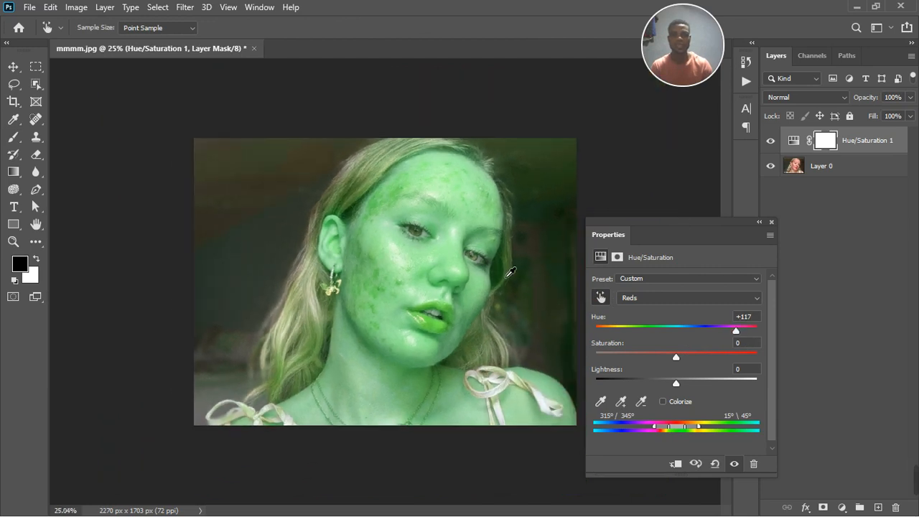
scroll(511, 272, "up", 2)
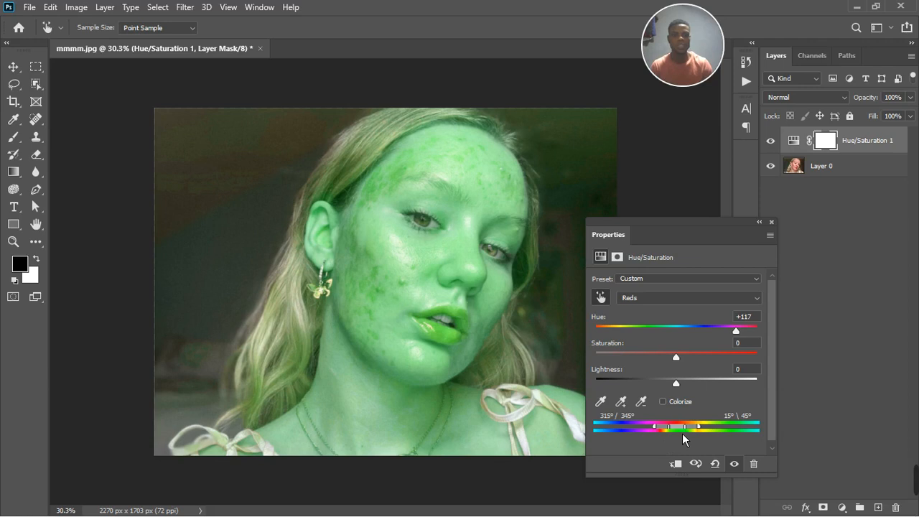
left_click_drag(684, 434, 672, 435)
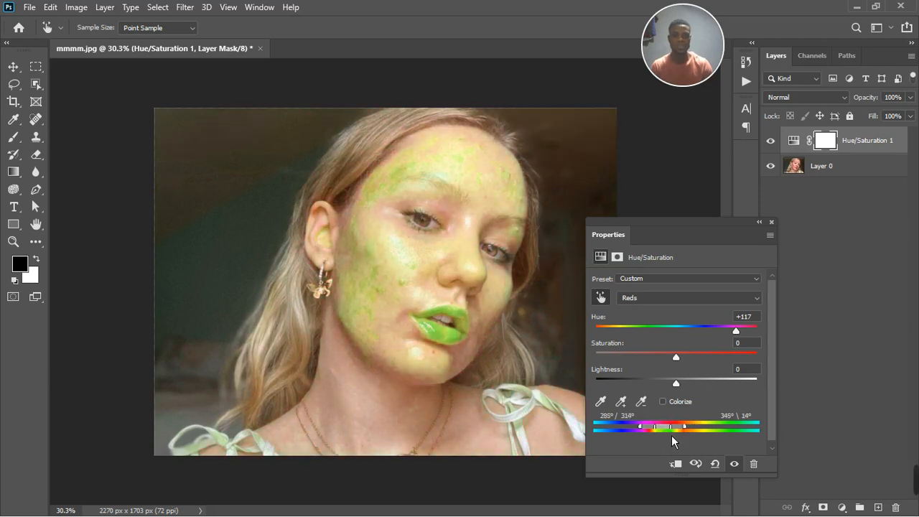
left_click(734, 465)
left_click(734, 464)
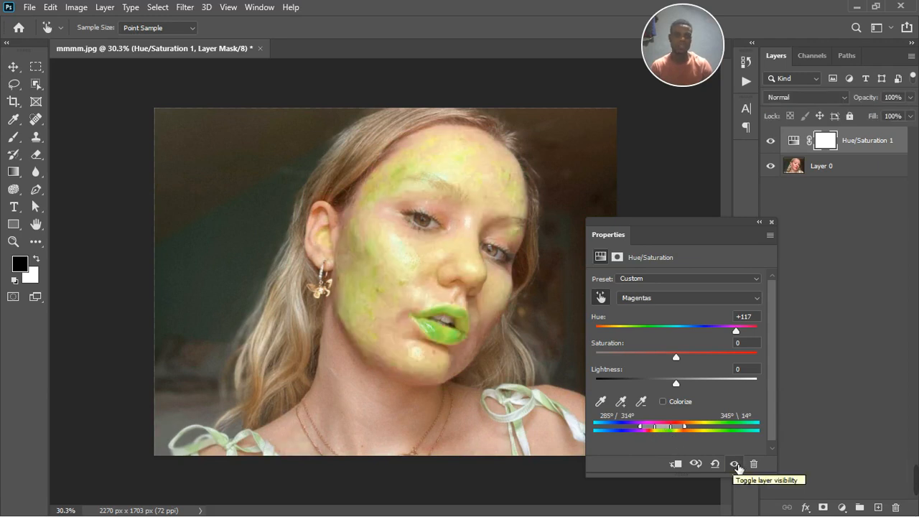
left_click(772, 222)
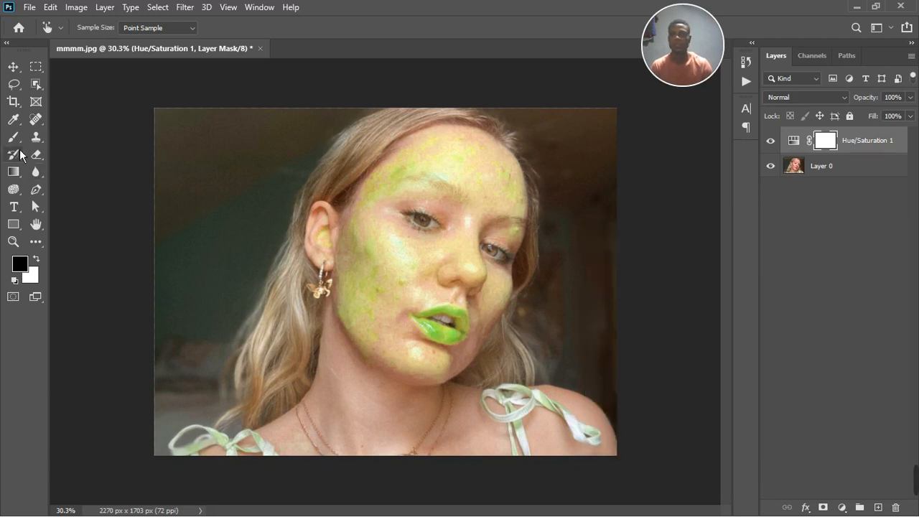
- Paint black over the lips on the Hue/Saturation mask with a brush of about size 90 to exclude them
left_click(16, 141)
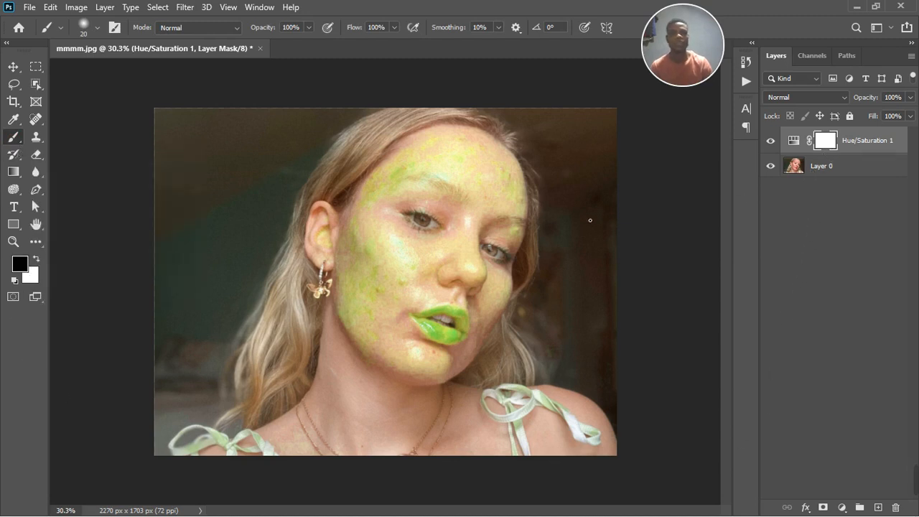
scroll(476, 378, "up", 2)
scroll(476, 378, "up", 3)
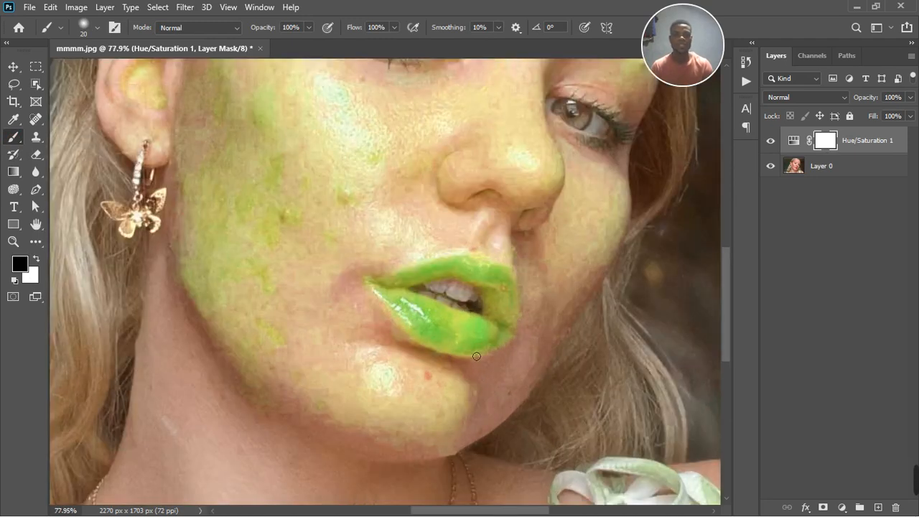
key("bracketleft")
key("bracketright")
key("bracketright")
key("bracketright")
key("bracketright")
key("bracketright")
key("bracketright")
key("bracketright")
key("bracketright")
key("bracketright")
key("bracketright")
key("bracketright")
key("bracketright")
key("bracketleft")
mouse_move(468, 333)
left_mouse_down()
mouse_move(524, 335)
mouse_move(508, 348)
mouse_move(472, 349)
mouse_move(432, 317)
mouse_move(476, 304)
mouse_move(507, 325)
mouse_move(514, 317)
mouse_move(496, 311)
mouse_move(514, 307)
mouse_move(492, 311)
mouse_move(420, 287)
mouse_move(380, 309)
mouse_move(418, 308)
mouse_move(437, 340)
mouse_move(498, 358)
mouse_move(514, 355)
mouse_move(523, 319)
mouse_move(515, 295)
mouse_move(480, 298)
mouse_move(459, 327)
mouse_move(437, 323)
mouse_move(472, 343)
left_mouse_up()
scroll(472, 343, "down", 3)
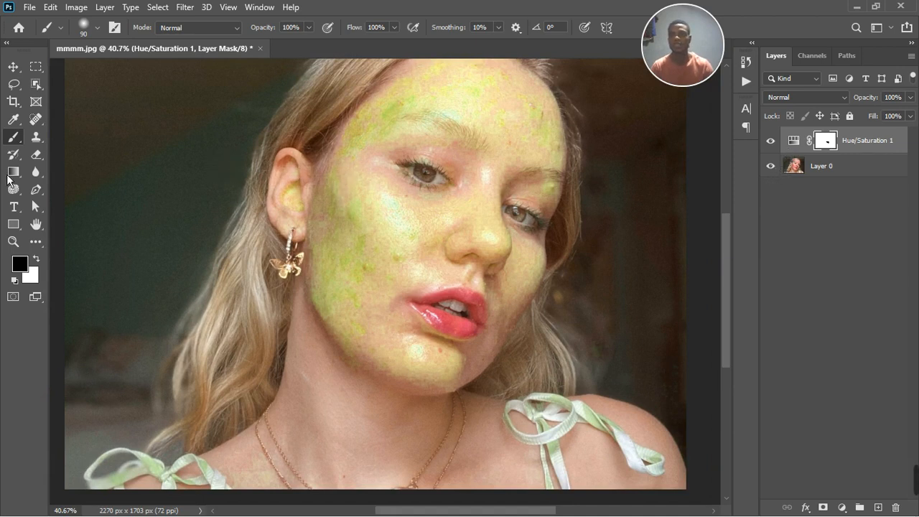
- Reopen the Hue/Saturation adjustment's settings and reset the Magentas range's hue to 0
left_click(13, 66)
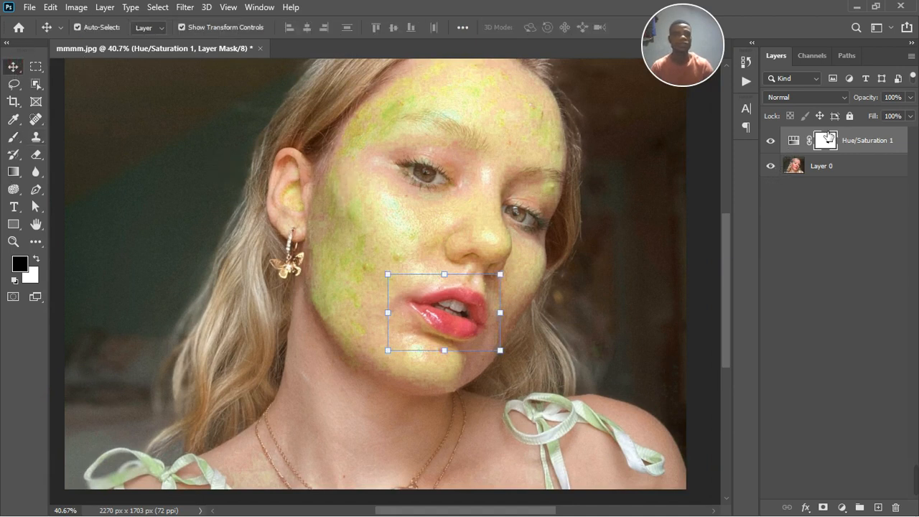
double_click(793, 141)
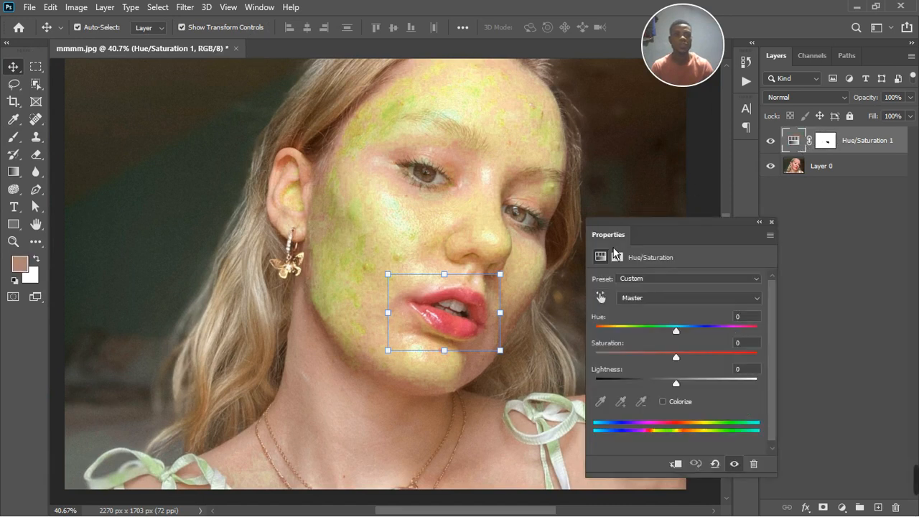
left_click(653, 299)
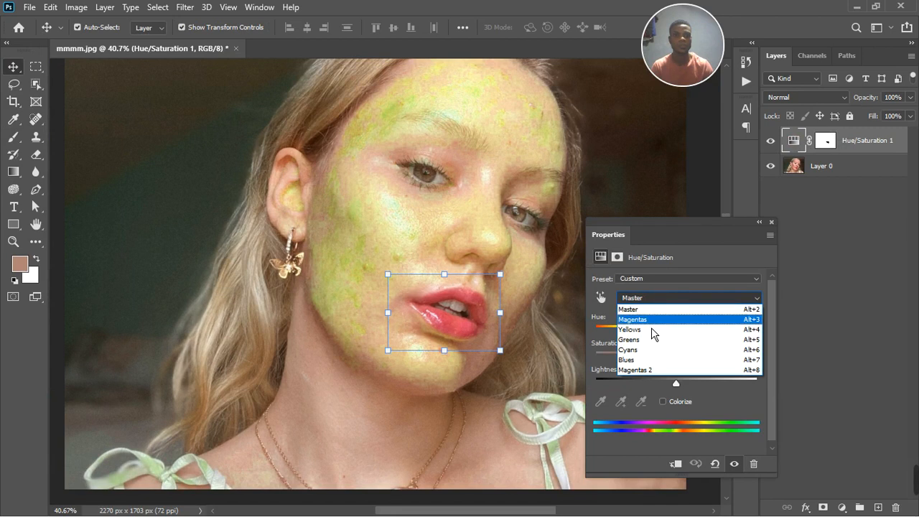
left_click(652, 322)
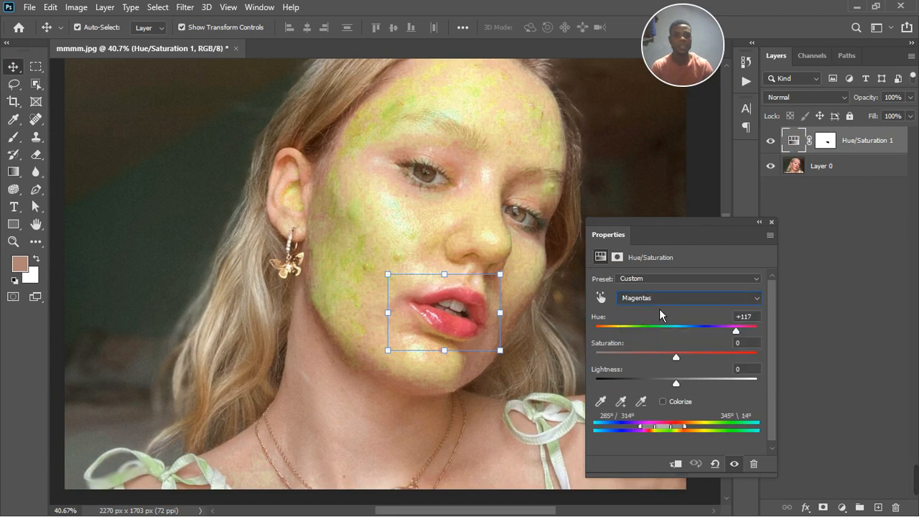
double_click(733, 320)
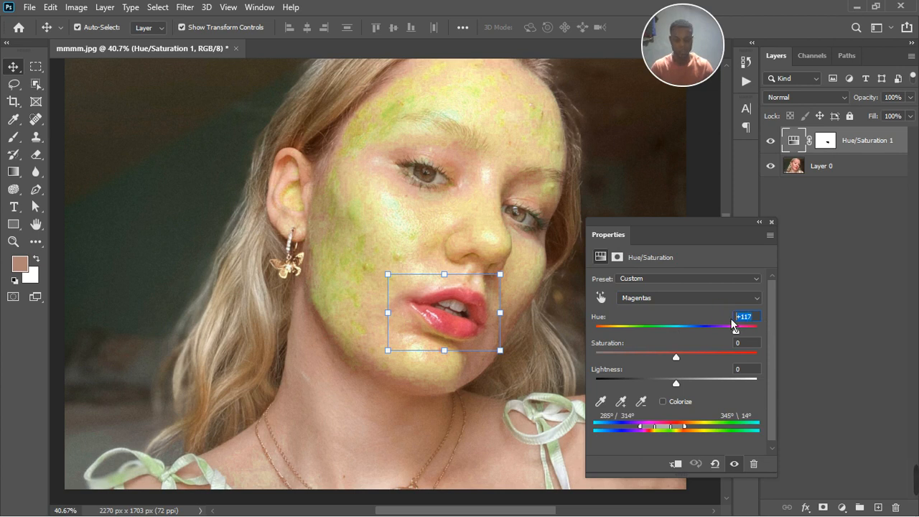
type("0")
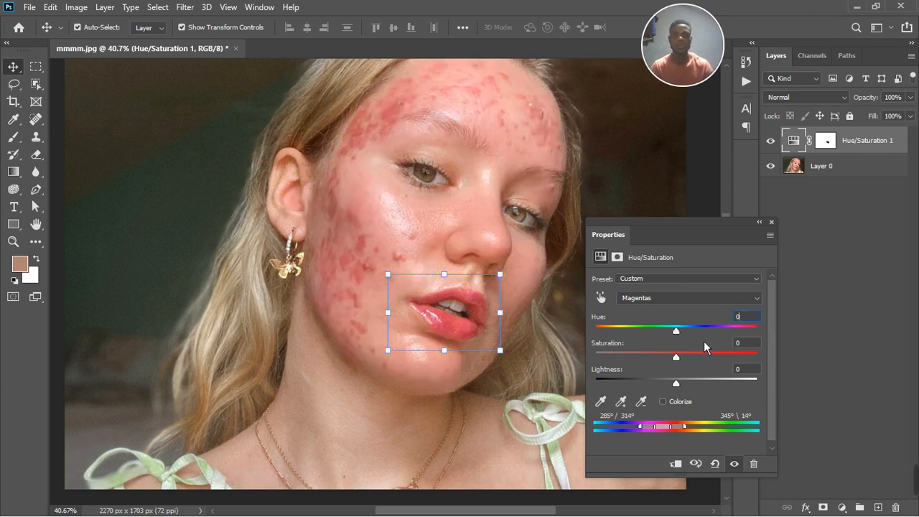
- Set the Magentas hue to +31 to shift the red blemishes toward the natural skin tone
left_click(700, 327)
left_click_drag(684, 339, 714, 348)
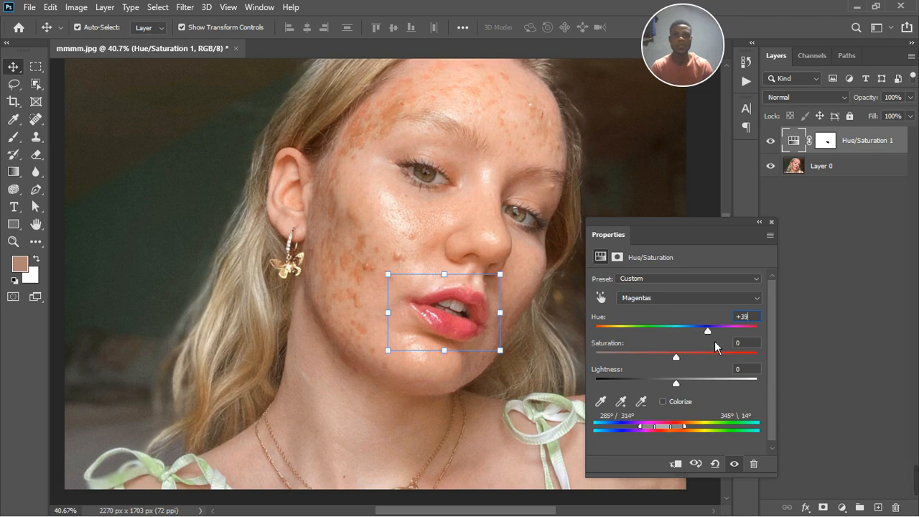
left_click_drag(716, 347, 709, 349)
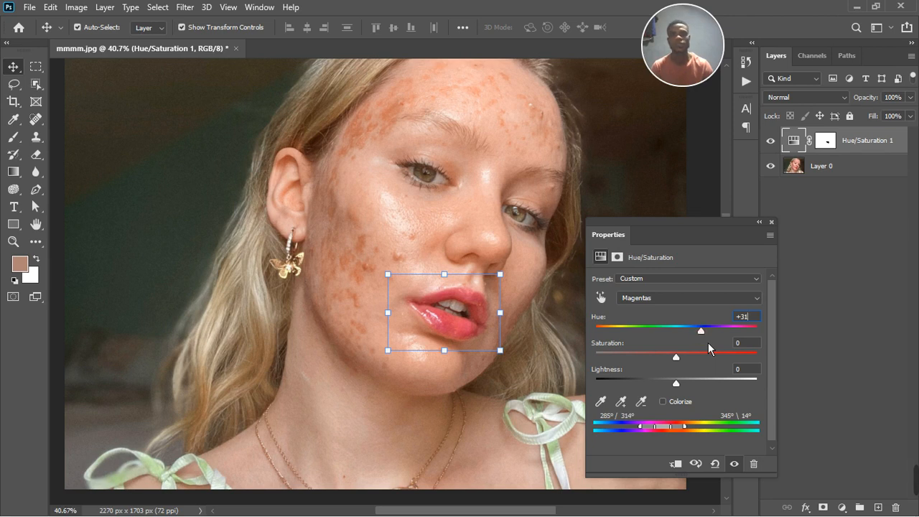
left_click_drag(709, 348, 710, 341)
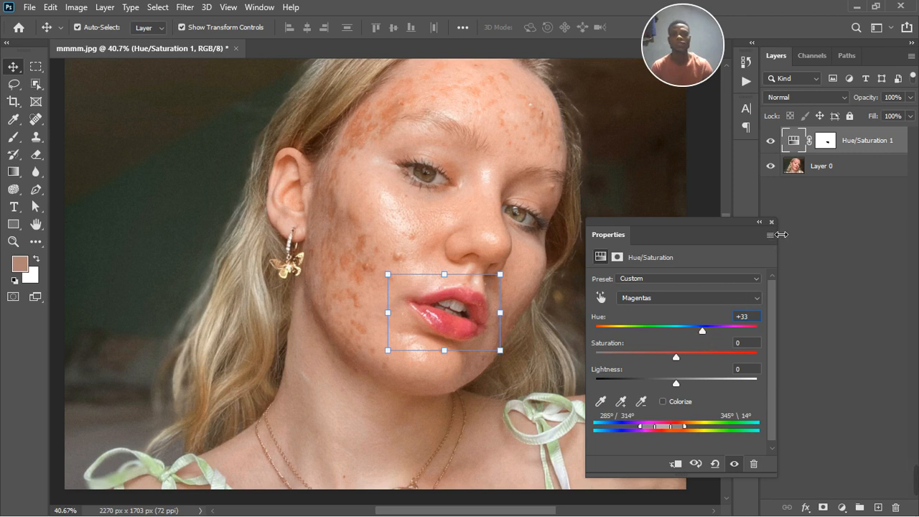
key("BackSpace")
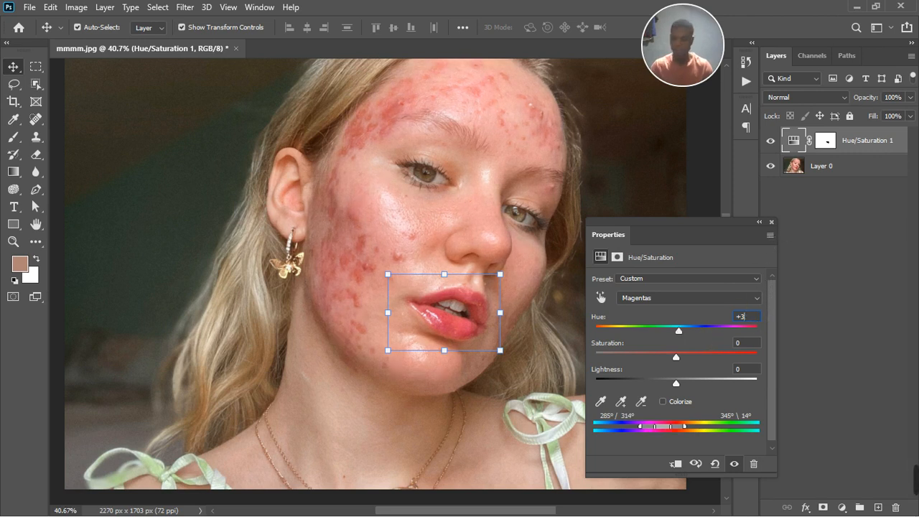
type("1")
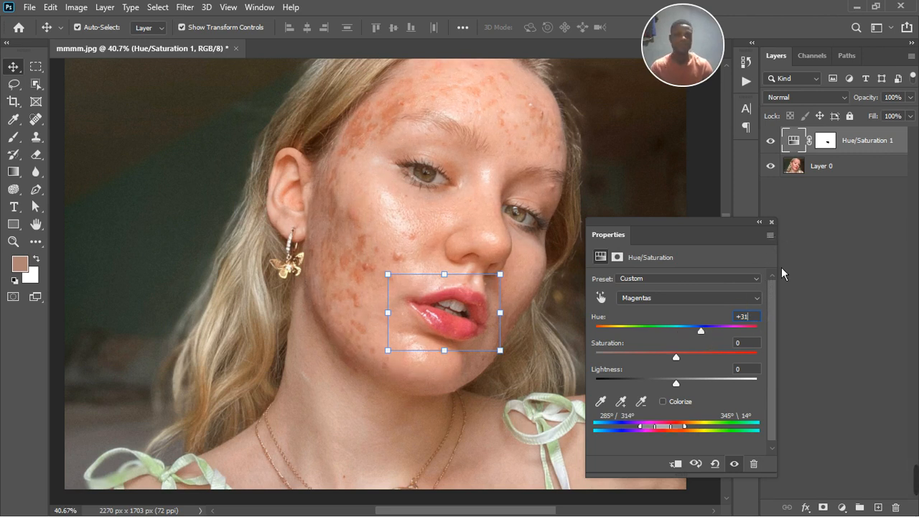
left_click(773, 223)
- Compare the face before and after the Hue/Saturation adjustment by toggling the layer's visibility
left_click(772, 142)
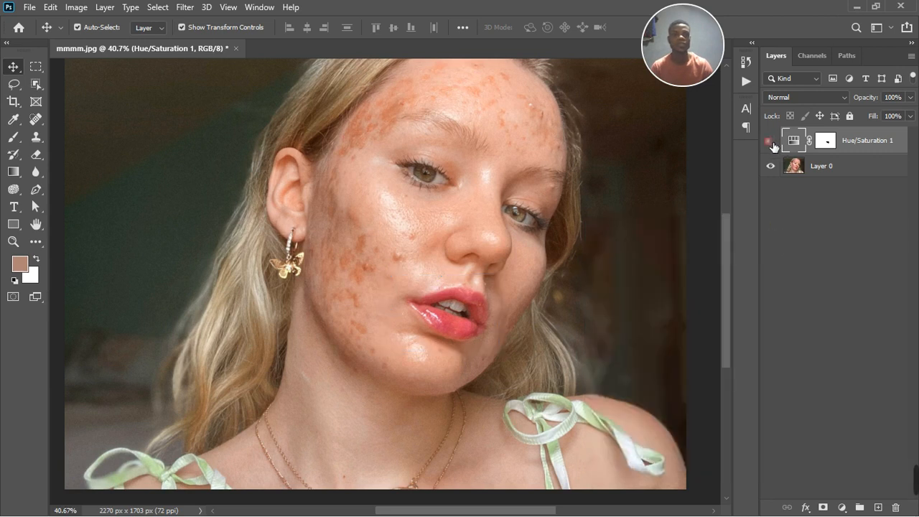
left_click(771, 141)
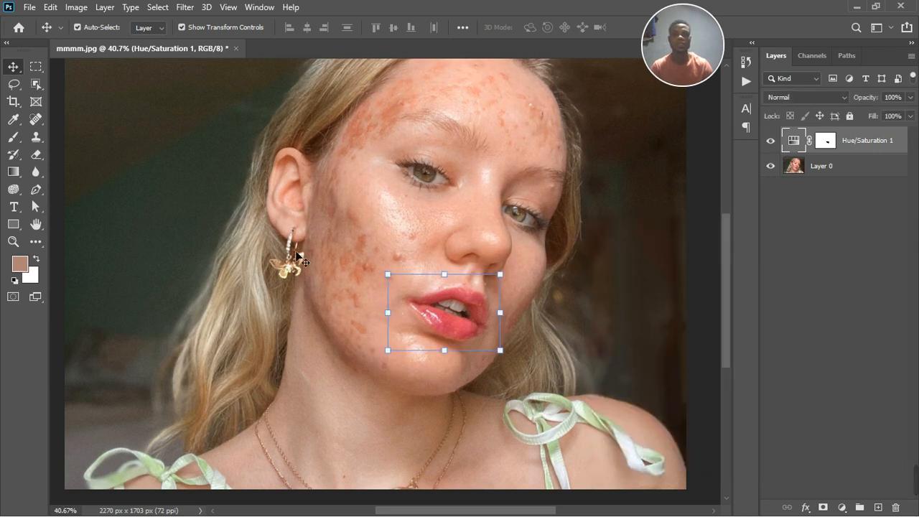
scroll(436, 290, "down", 3)
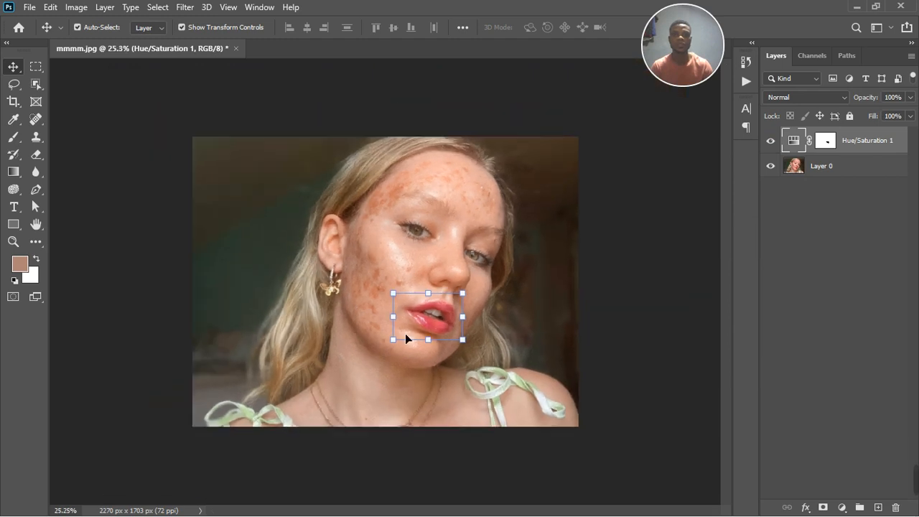
left_click(835, 240)
scroll(426, 360, "up", 4)
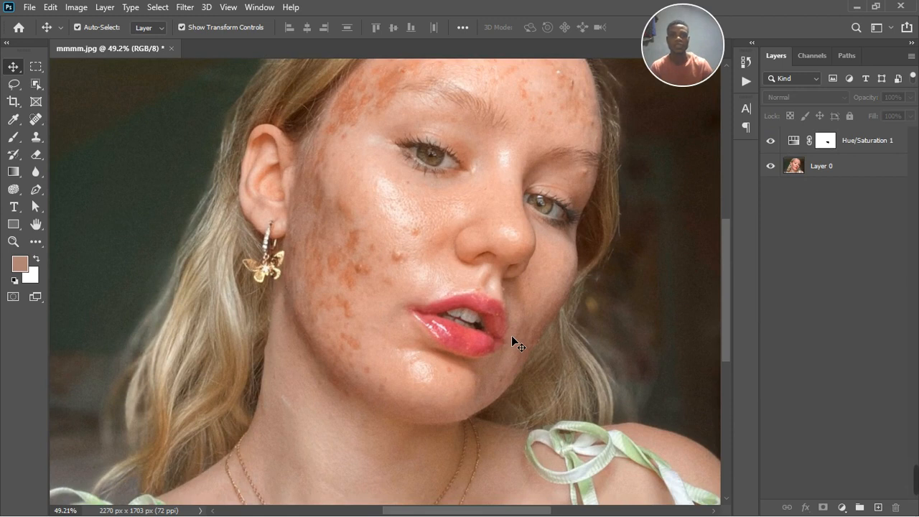
scroll(511, 335, "down", 2)
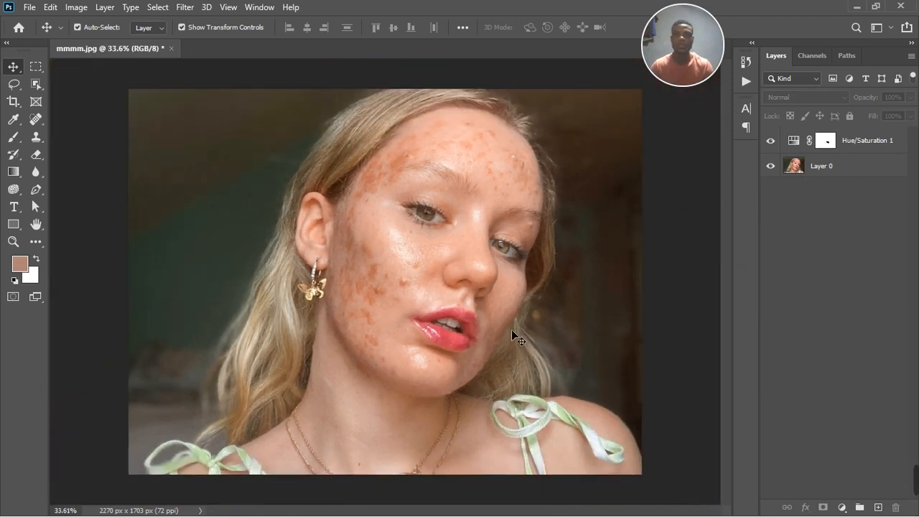
left_click(773, 142)
left_click(773, 144)
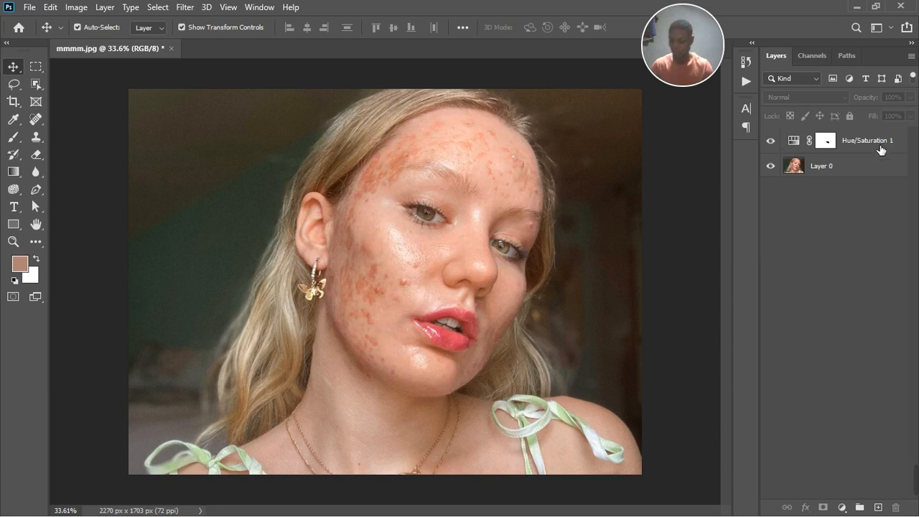
- Stamp all visible layers into a new merged layer at the top of the layer stack
key("ctrl+shift+alt+e")
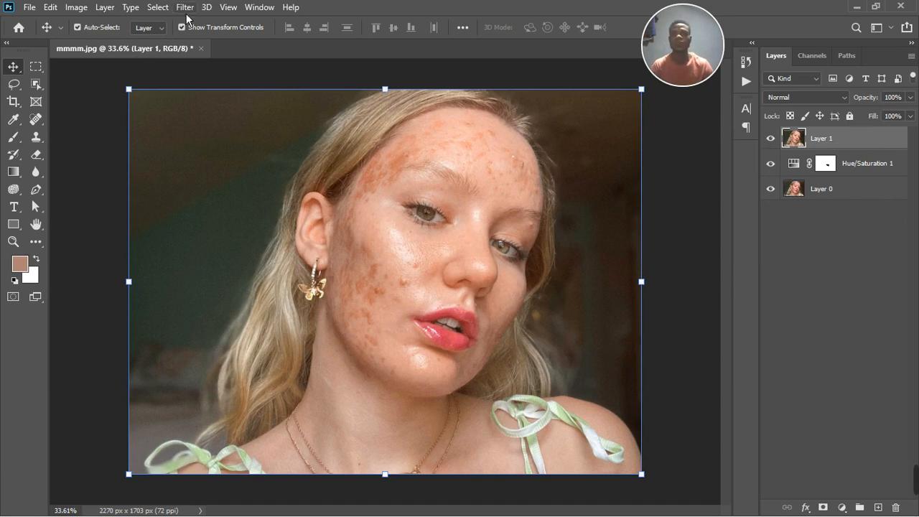
left_click(259, 8)
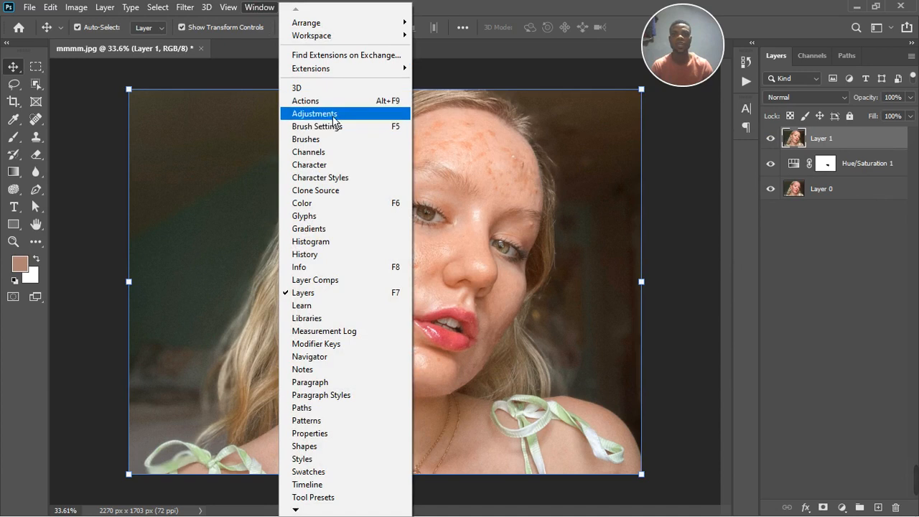
left_click(335, 104)
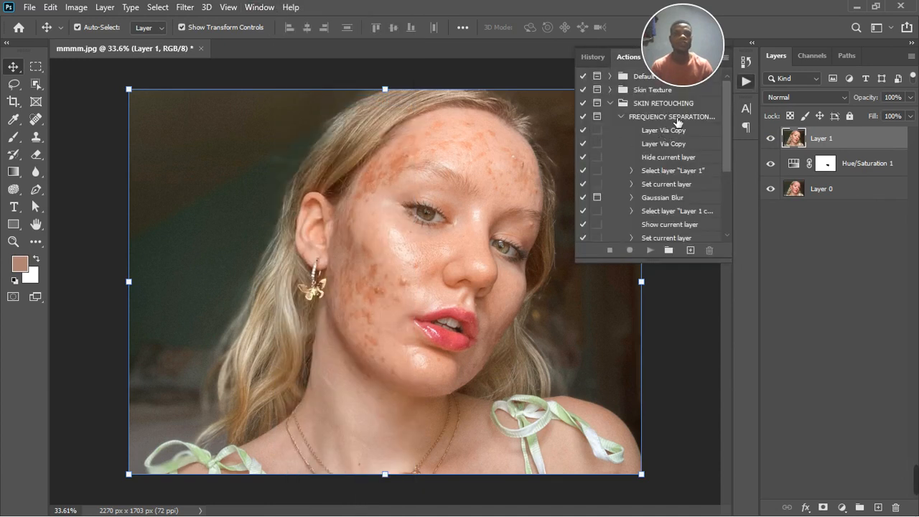
left_click(675, 117)
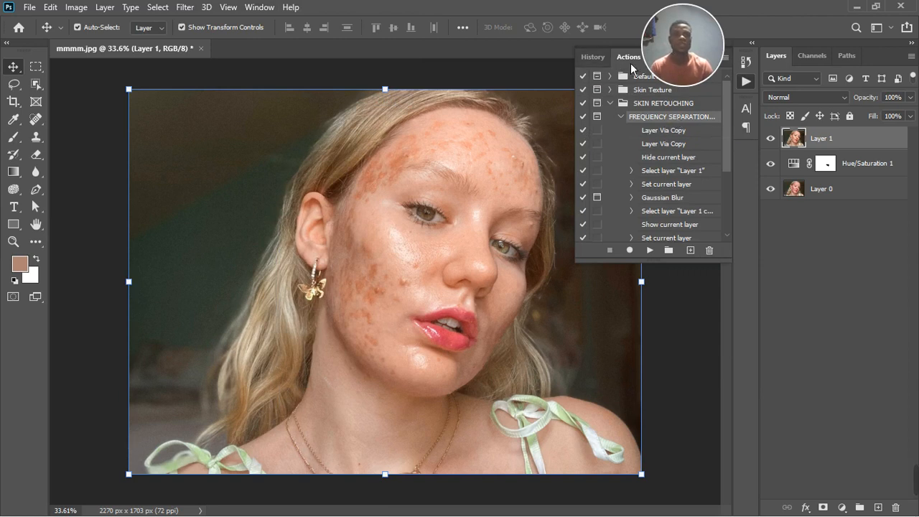
left_click(649, 251)
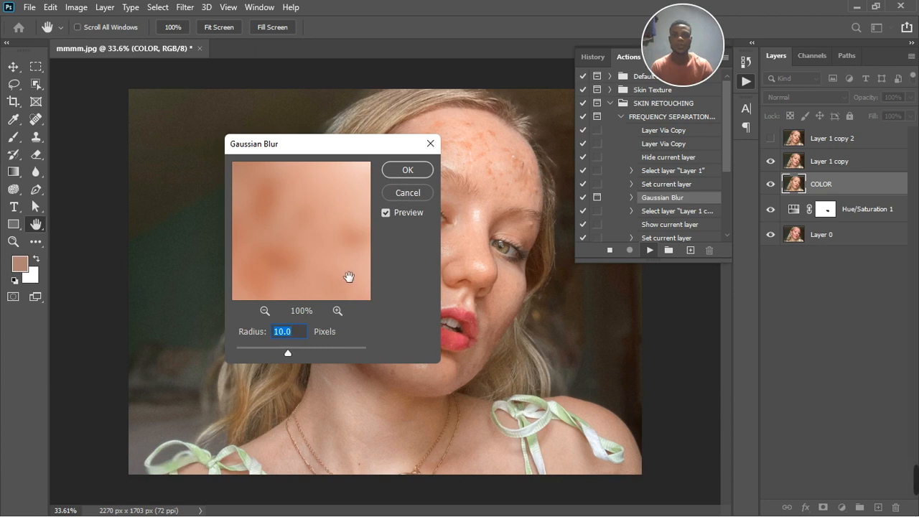
left_click_drag(289, 244, 273, 277)
left_click(321, 234)
scroll(320, 235, "down", 6)
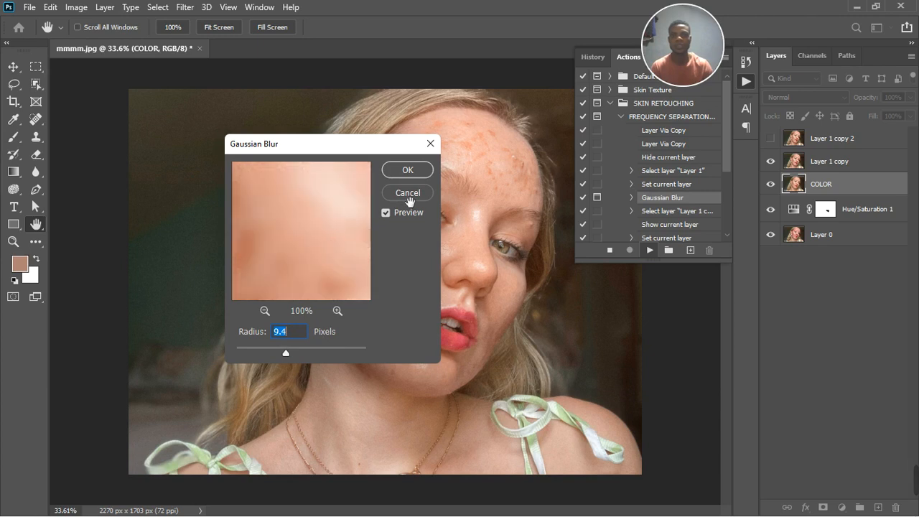
left_click(411, 194)
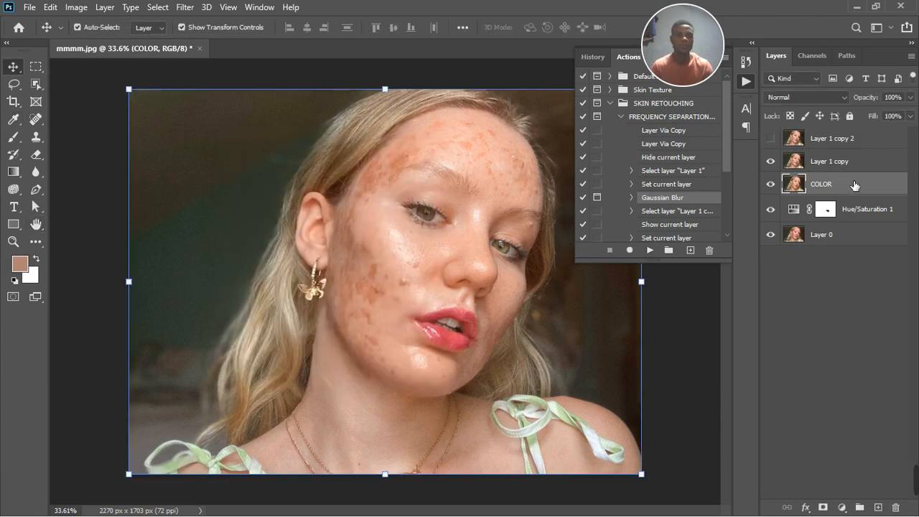
key("ctrl+z")
key("ctrl+z")
key("ctrl+z")
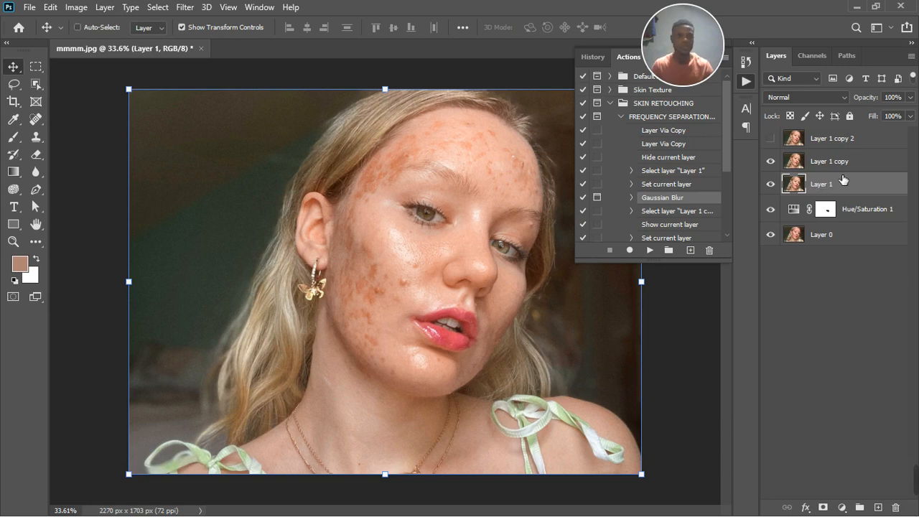
left_click(185, 10)
- Duplicate the merged Layer 1 twice and hide the uppermost copy
left_click(868, 144)
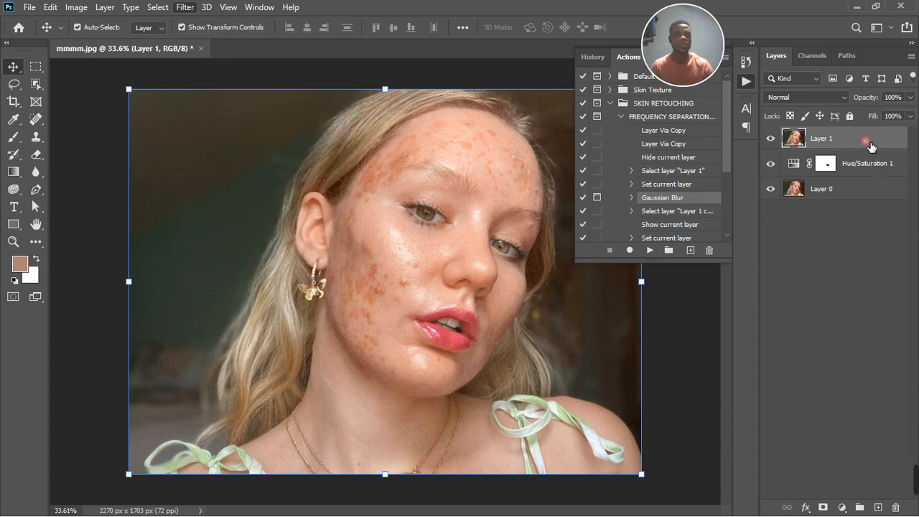
key("ctrl+j")
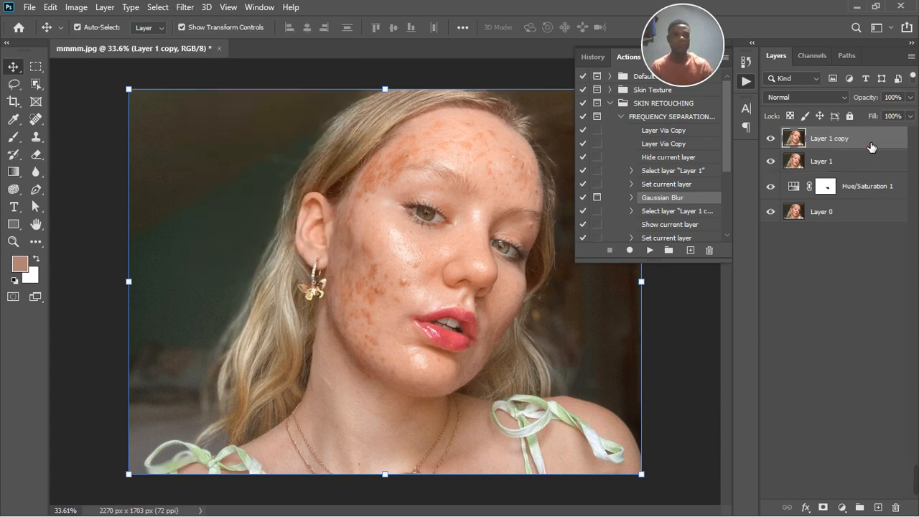
key("ctrl+j")
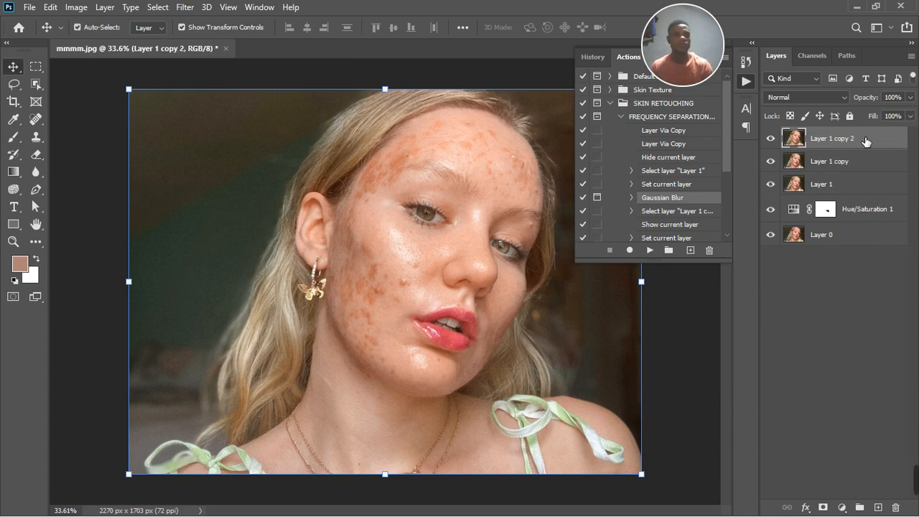
left_click(771, 138)
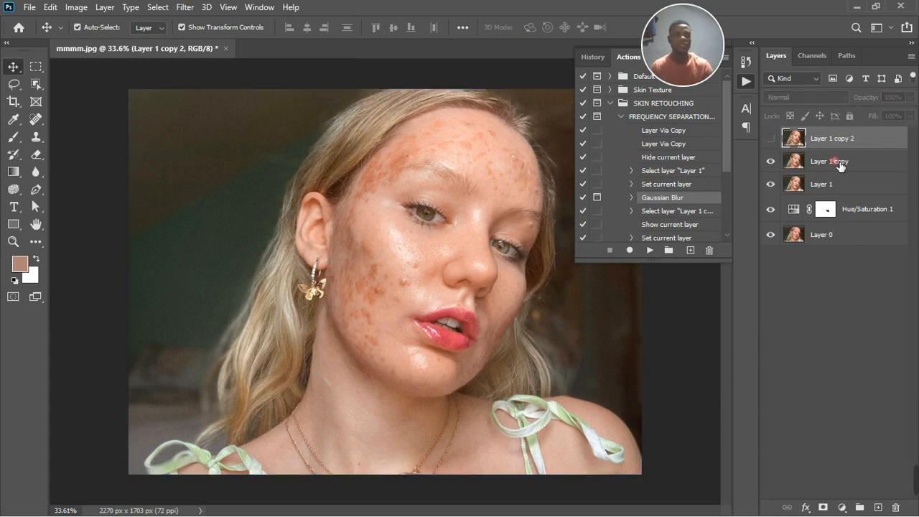
- Apply a Gaussian Blur with a 5.6-pixel radius to Layer 1 copy
left_click(839, 164)
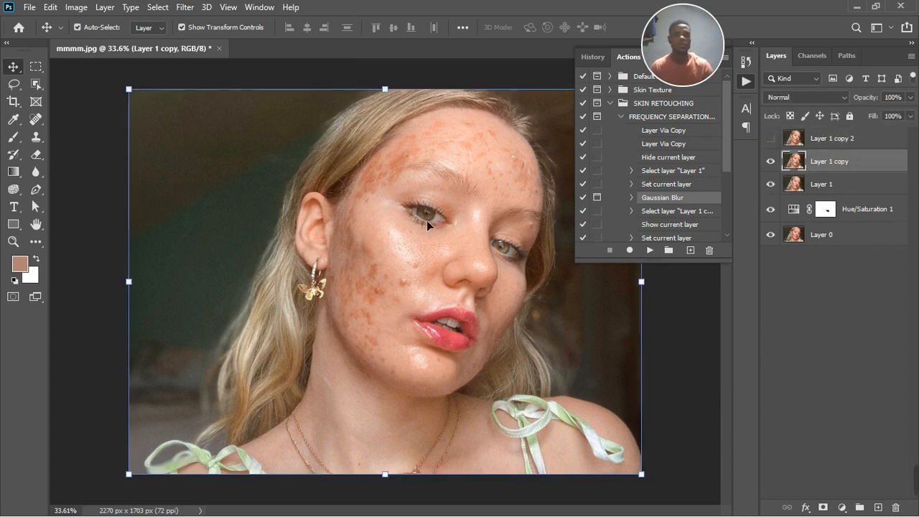
left_click(189, 10)
mouse_move(222, 159)
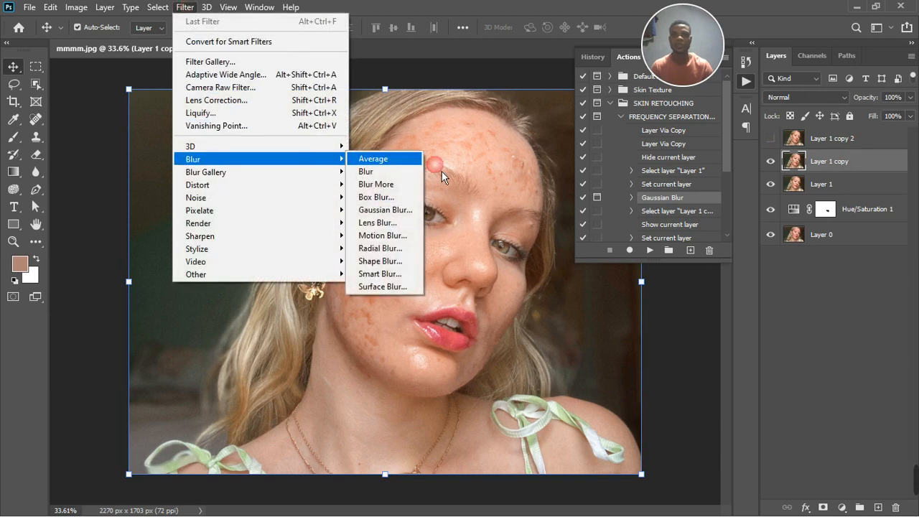
left_click(397, 214)
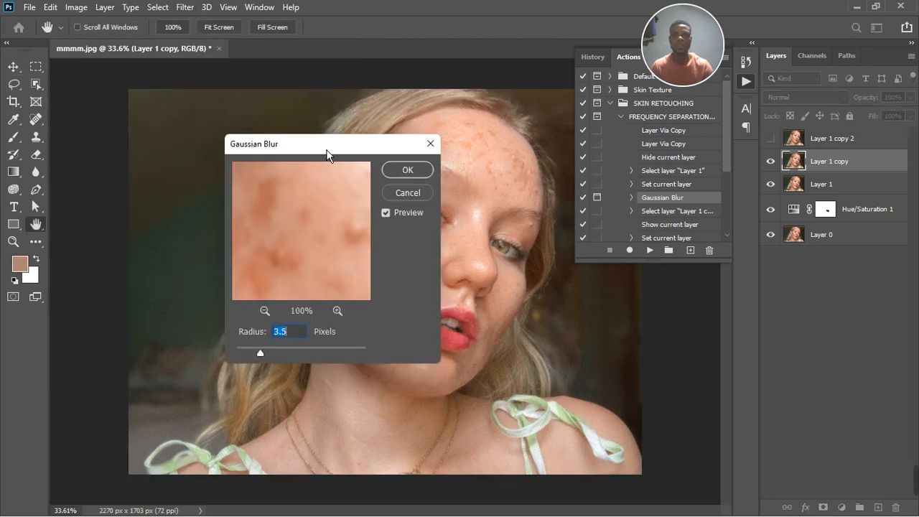
left_click_drag(327, 153, 175, 155)
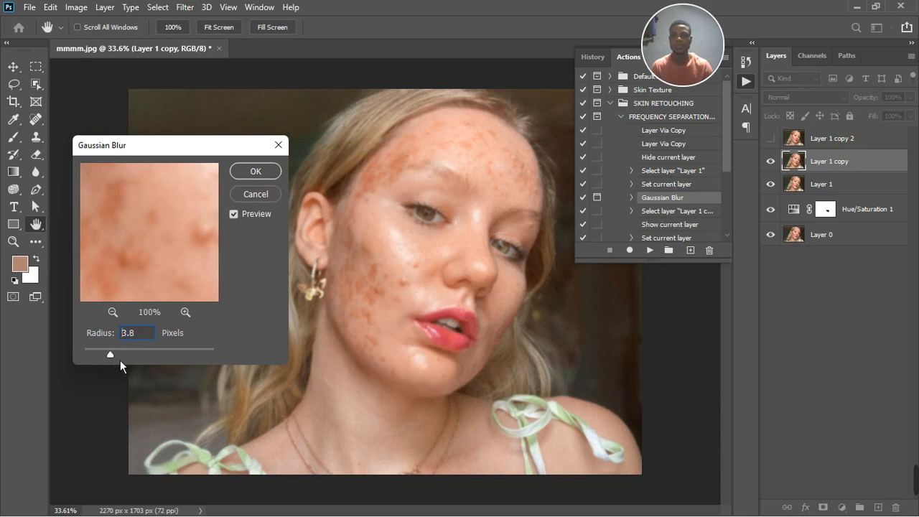
left_click_drag(120, 360, 135, 365)
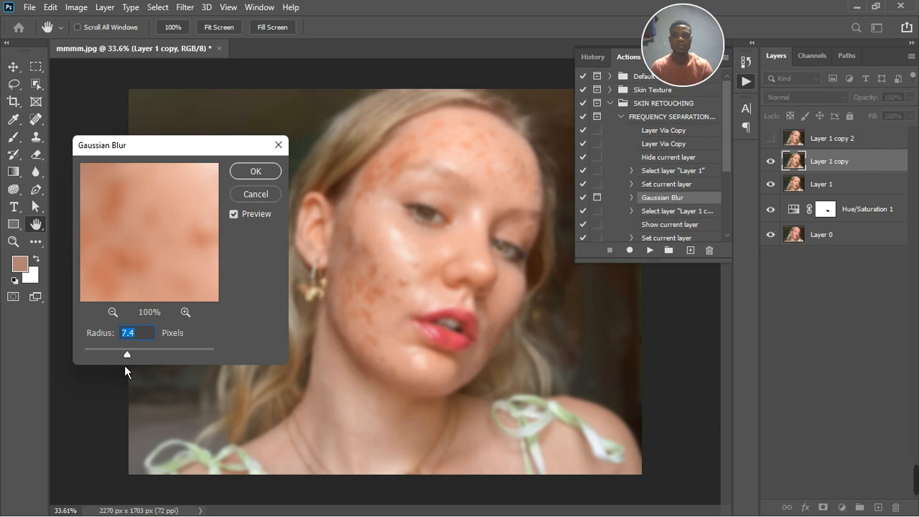
left_click_drag(133, 361, 128, 361)
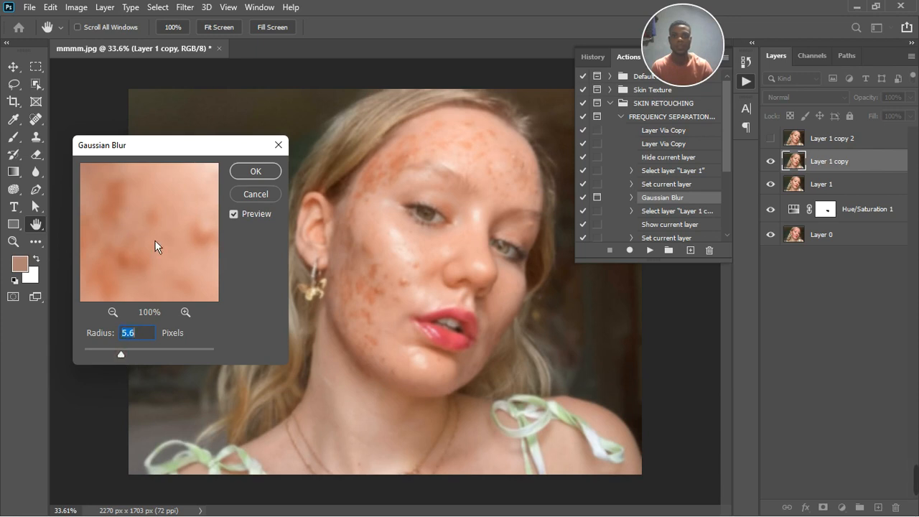
left_click(245, 174)
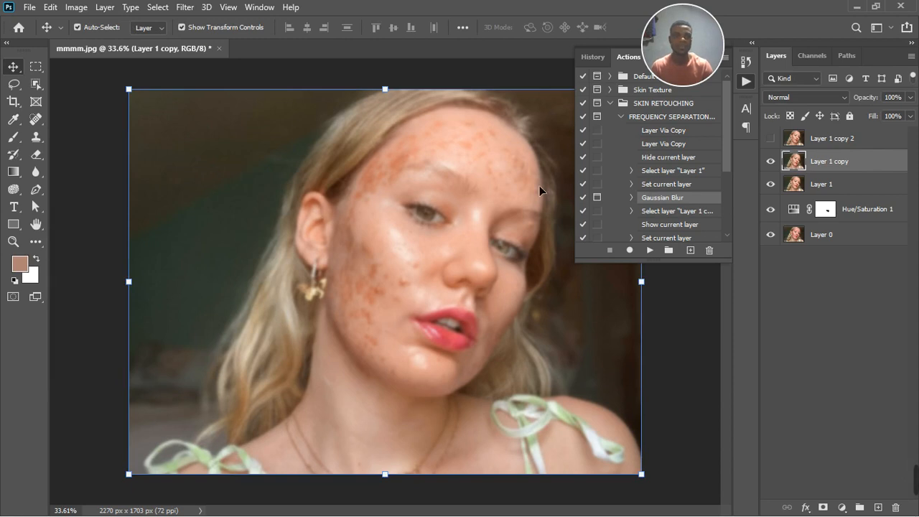
- Show the hidden Layer 1 copy 2 again and rename the blurred Layer 1 copy as color
left_click(829, 144)
left_click(771, 138)
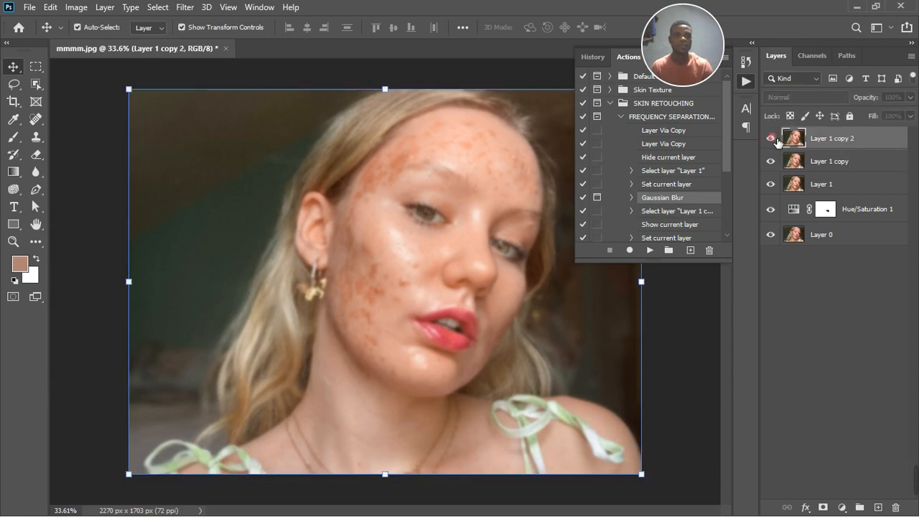
double_click(831, 162)
type("colo")
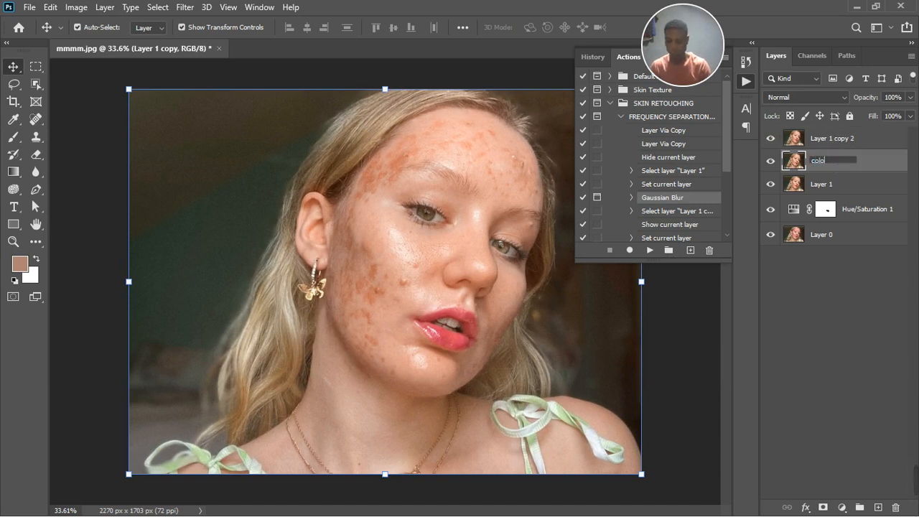
type("r")
key("Return")
- Rename the topmost layer, Layer 1 copy 2, as texture
double_click(846, 143)
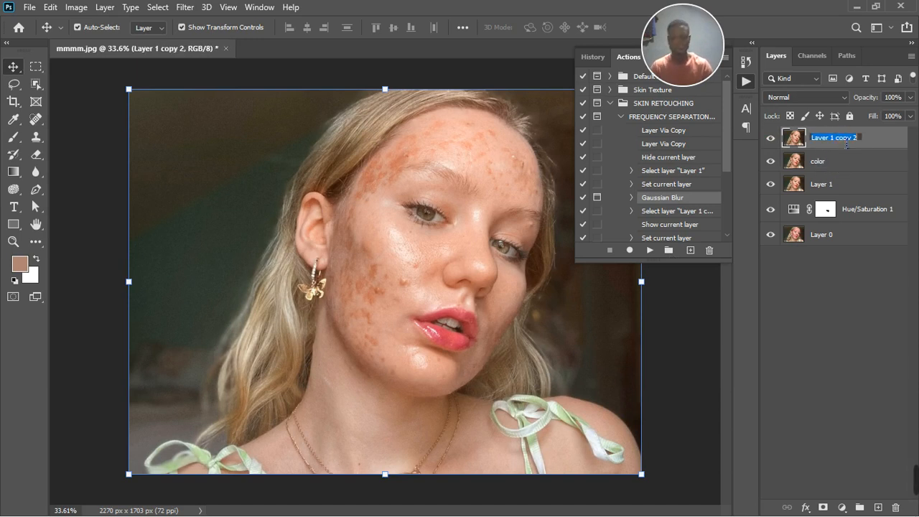
type("texture")
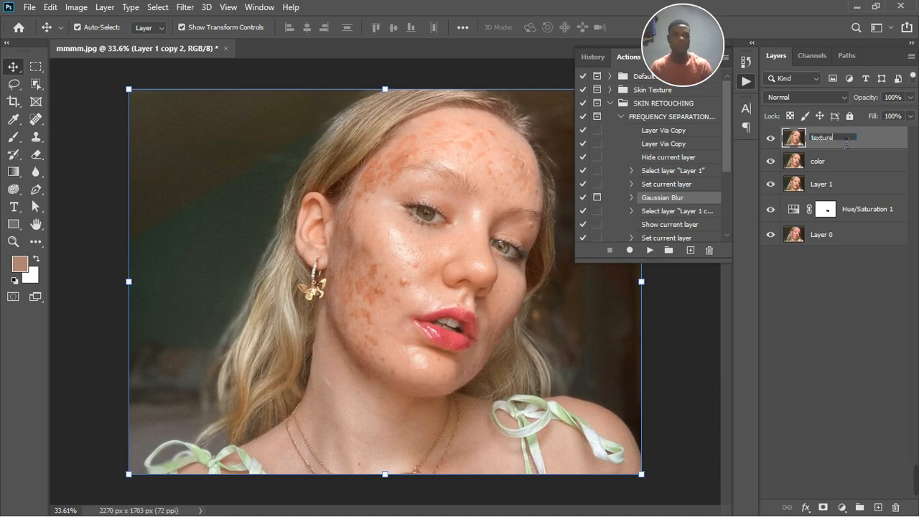
key("Return")
- Use Apply Image on the texture layer with the color layer as source, Subtract blending, scale 2 and offset 128
left_click(76, 7)
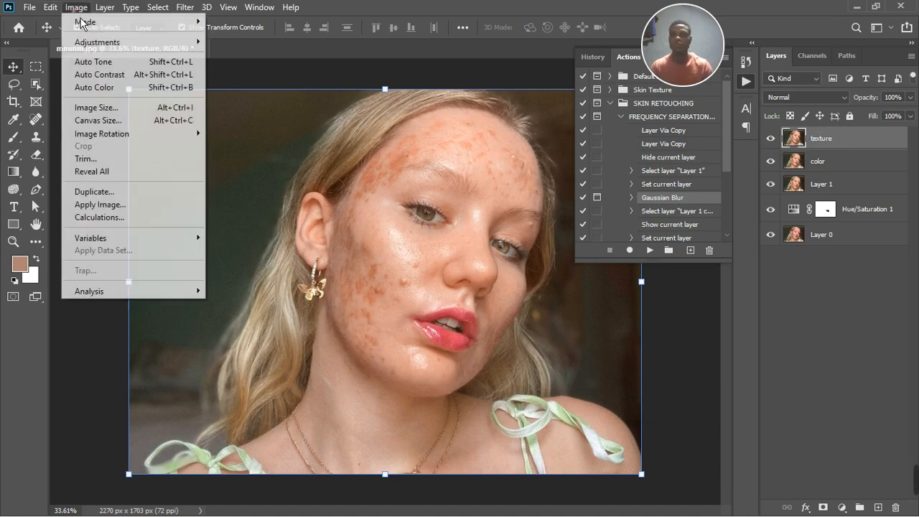
left_click(100, 205)
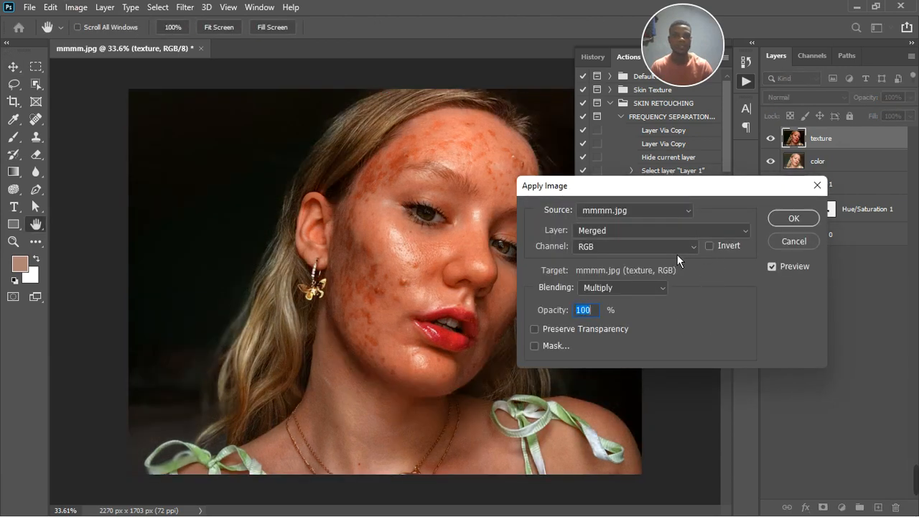
left_click(665, 230)
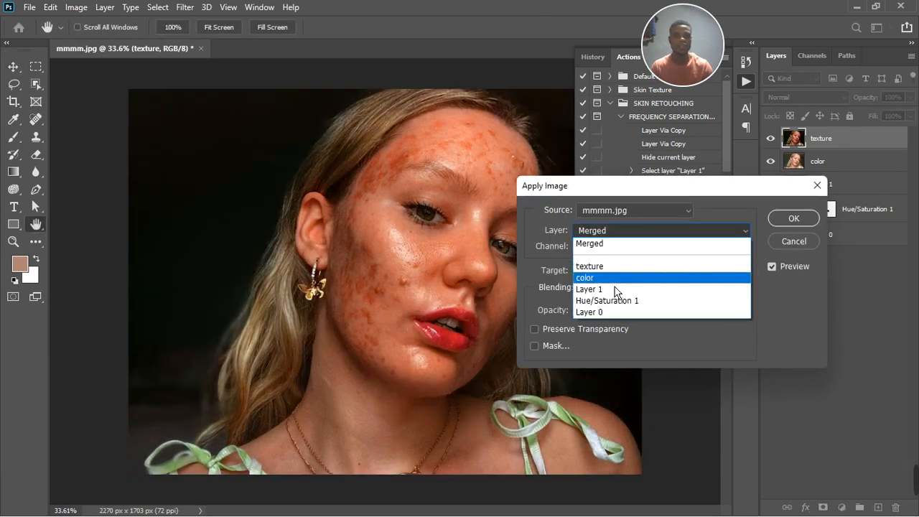
left_click(657, 278)
left_click(665, 291)
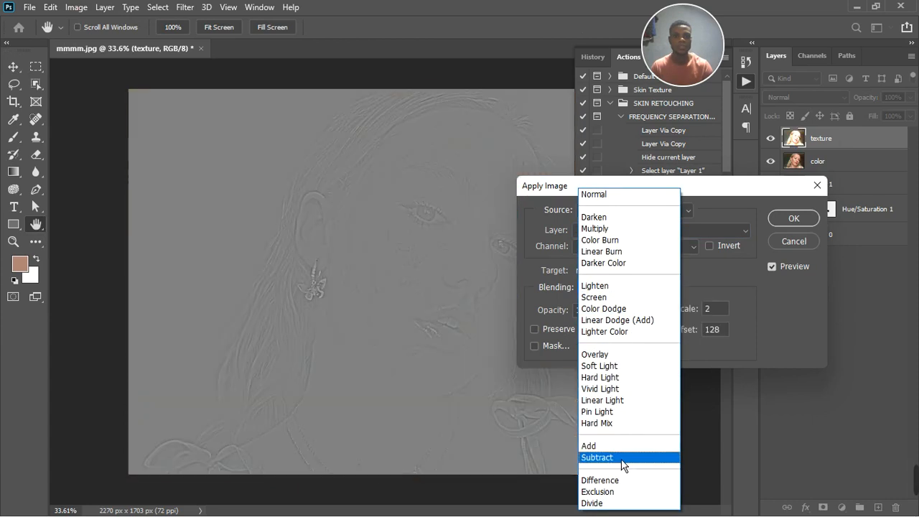
left_click(622, 458)
left_click(786, 224)
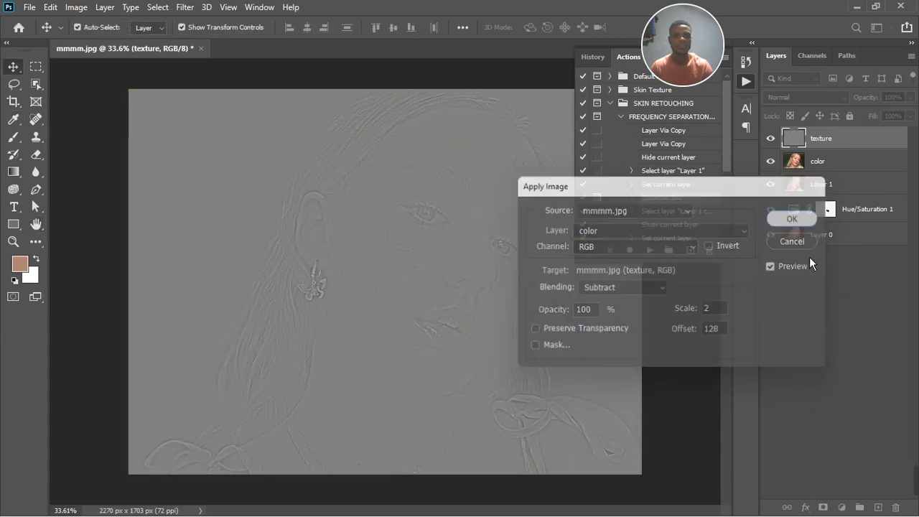
- Group the texture and color layers together and expand the new group
left_click(854, 163, "shift")
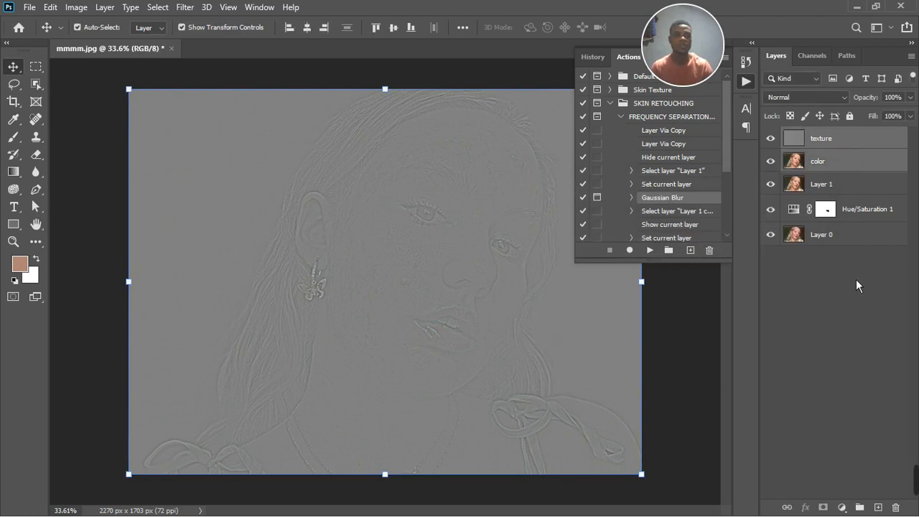
left_click(865, 507)
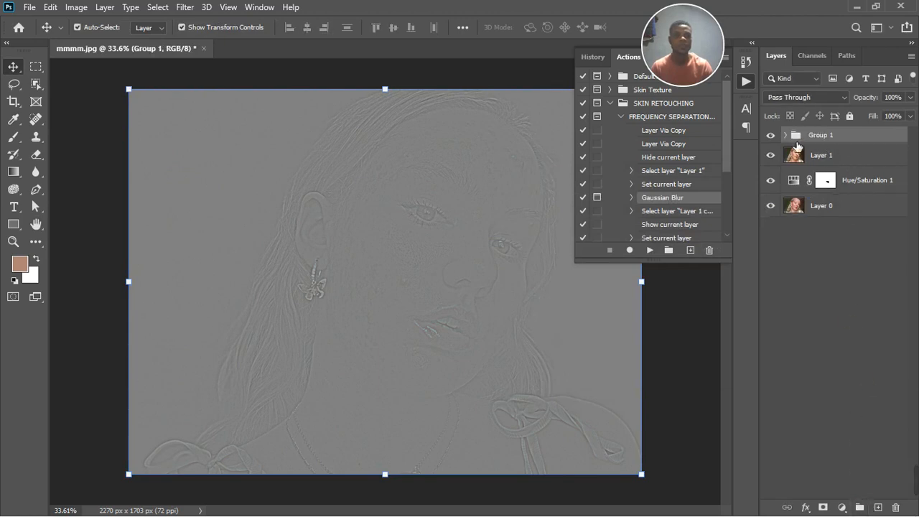
left_click(788, 136)
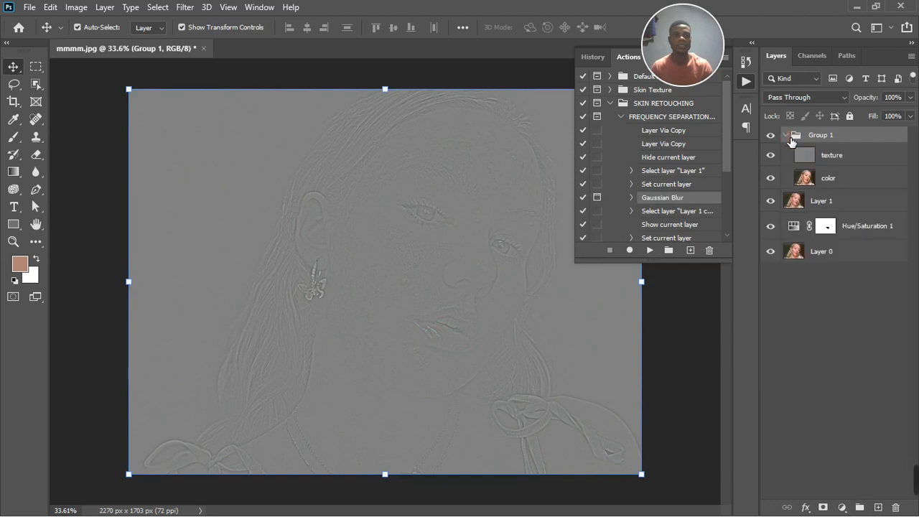
- Make the color layer active and choose the Mixer Brush tool
left_click(844, 165)
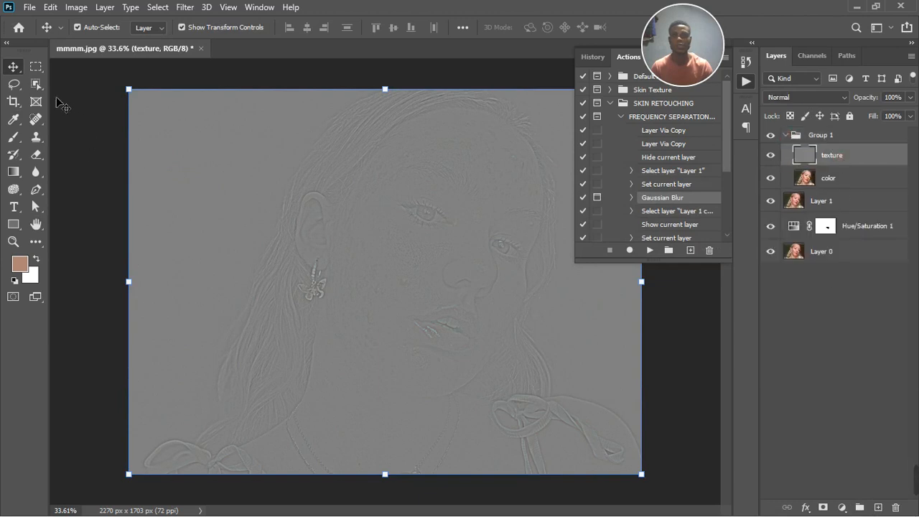
left_click(847, 178)
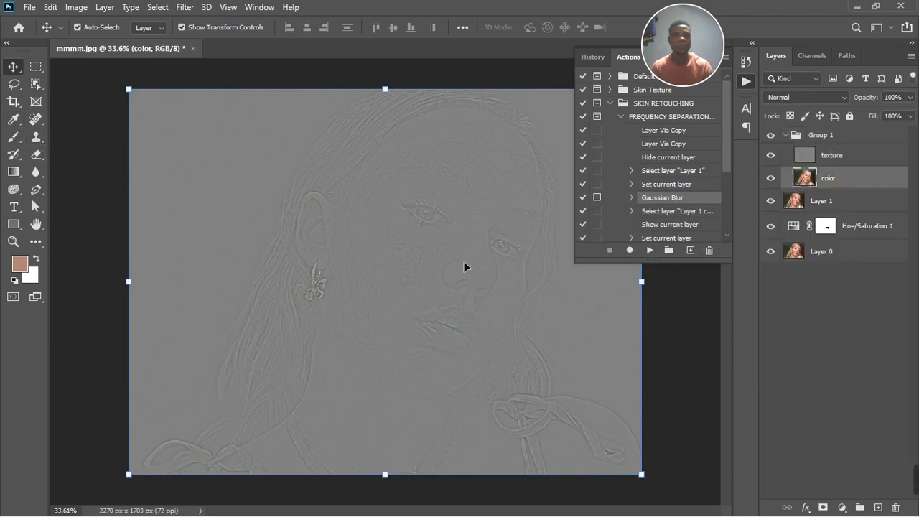
left_click(17, 136)
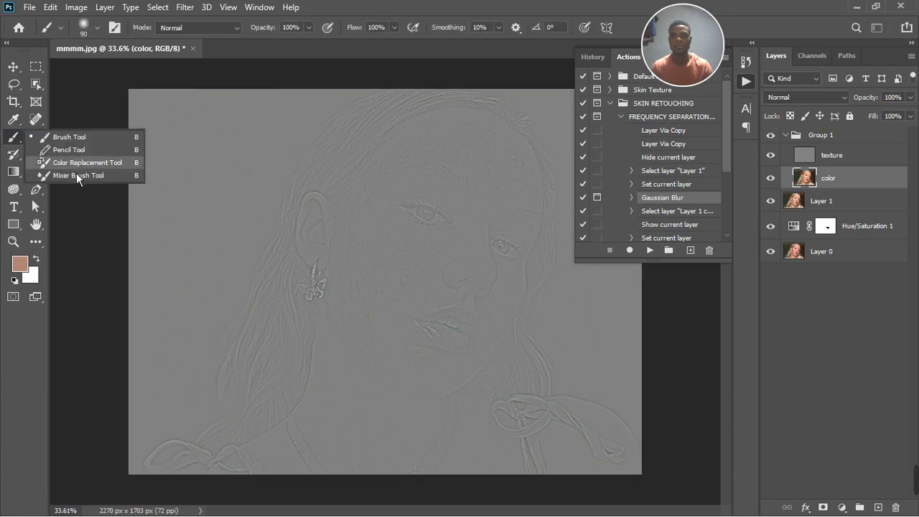
left_click(76, 175)
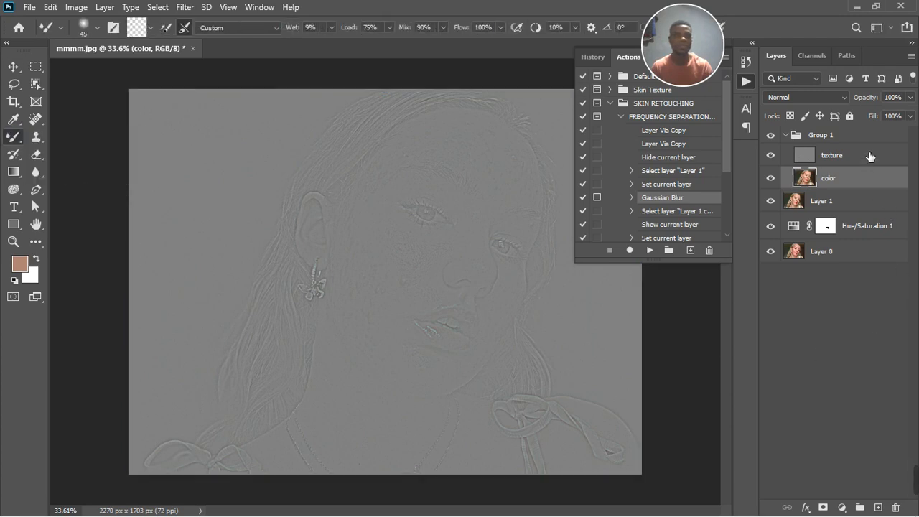
- Set the texture layer's blend mode to Linear Light
left_click(870, 157)
left_click(827, 98)
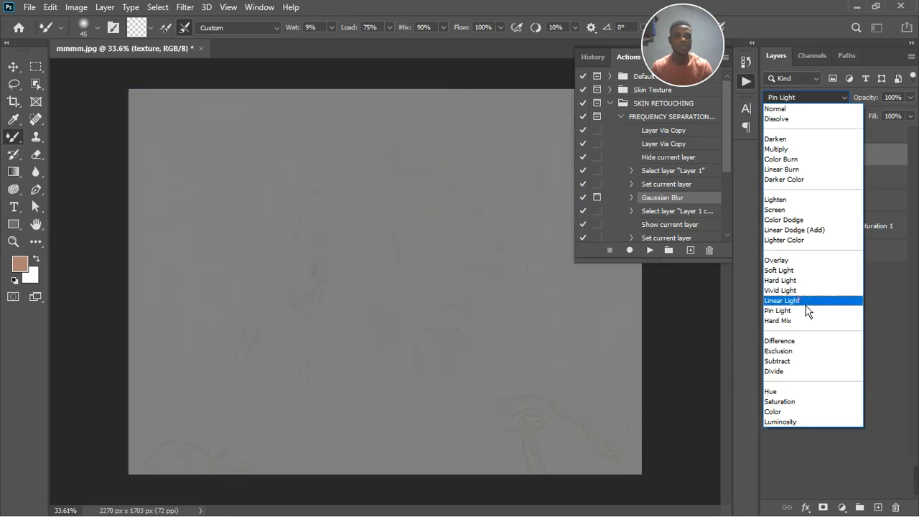
left_click(806, 302)
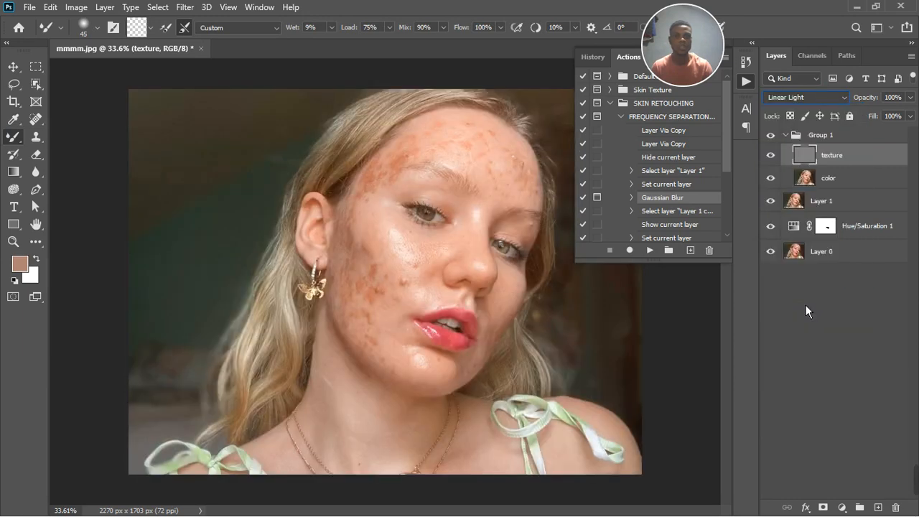
- On the color layer, blend the red blotches on the cheek and jaw using the Mixer Brush at size 80
left_click(845, 177)
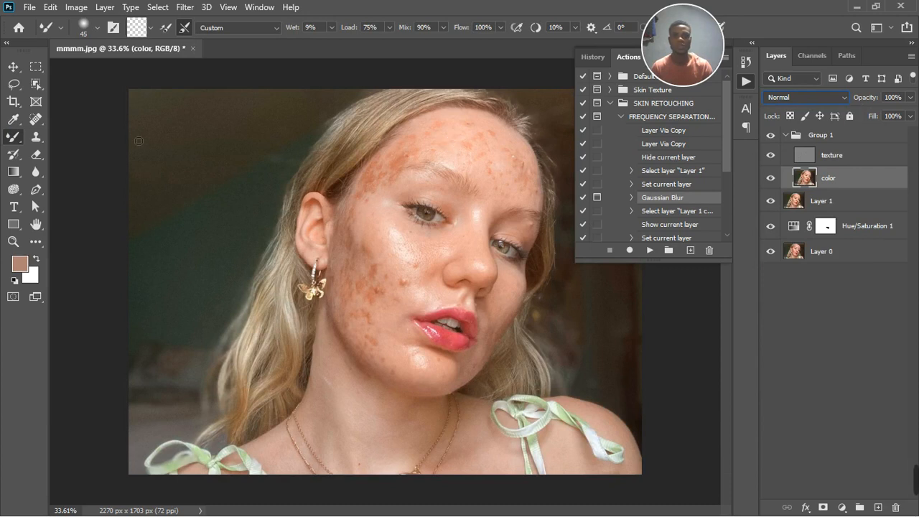
key("v")
scroll(423, 174, "up", 2)
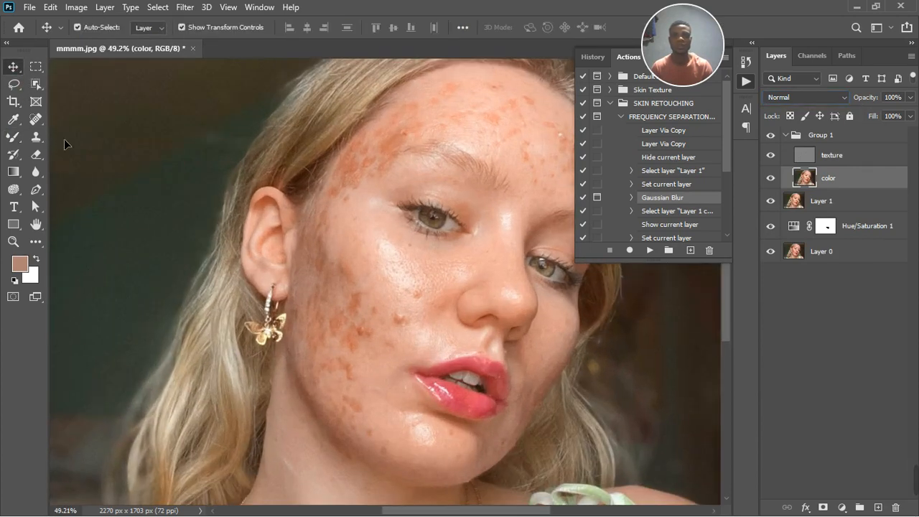
left_click(13, 139)
scroll(392, 261, "up", 2)
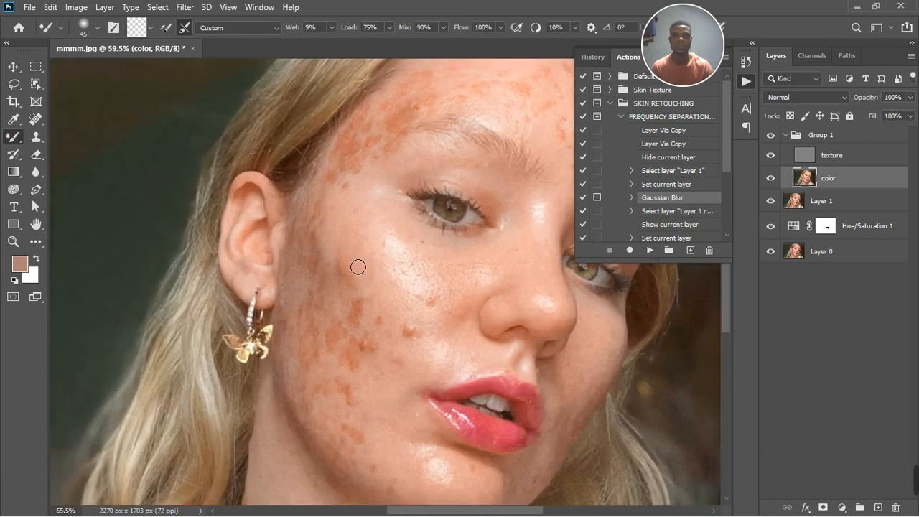
key("bracketright")
key("bracketright")
key("bracketright")
key("bracketright")
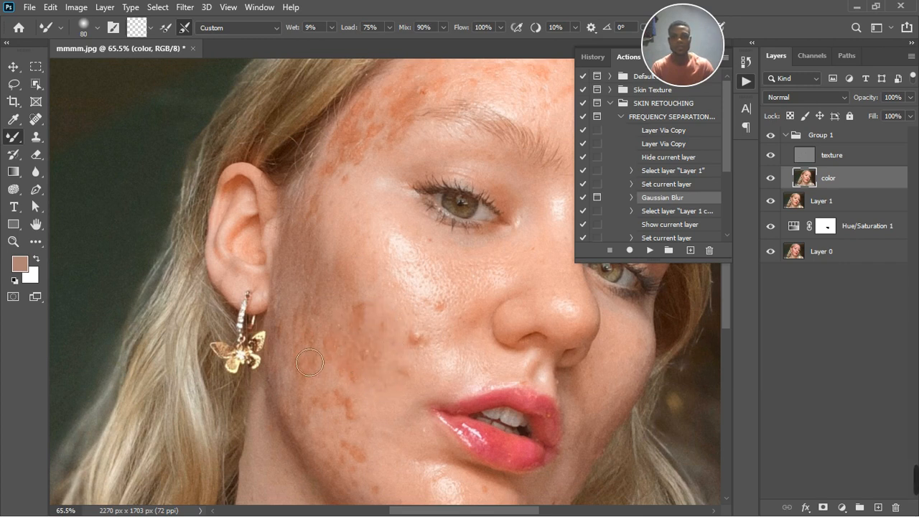
mouse_move(344, 433)
left_mouse_down()
mouse_move(382, 374)
mouse_move(383, 393)
left_mouse_up()
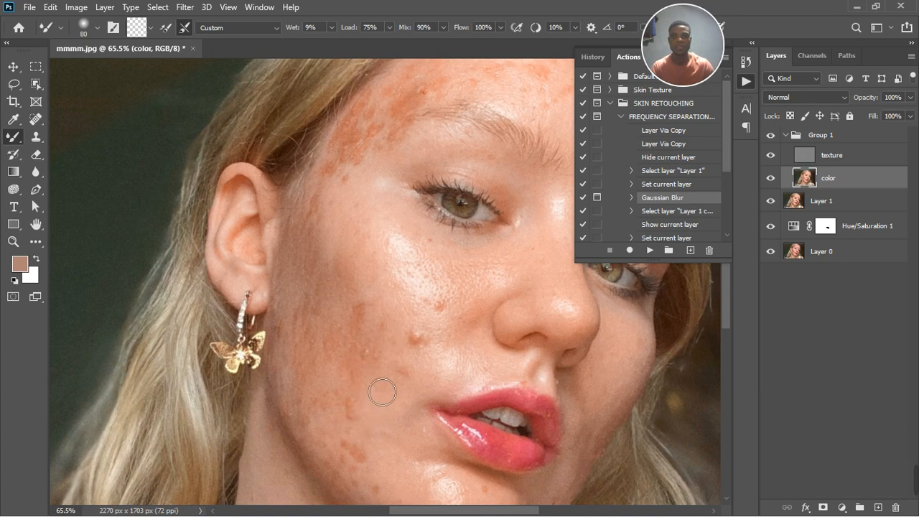
left_click_drag(418, 339, 426, 336)
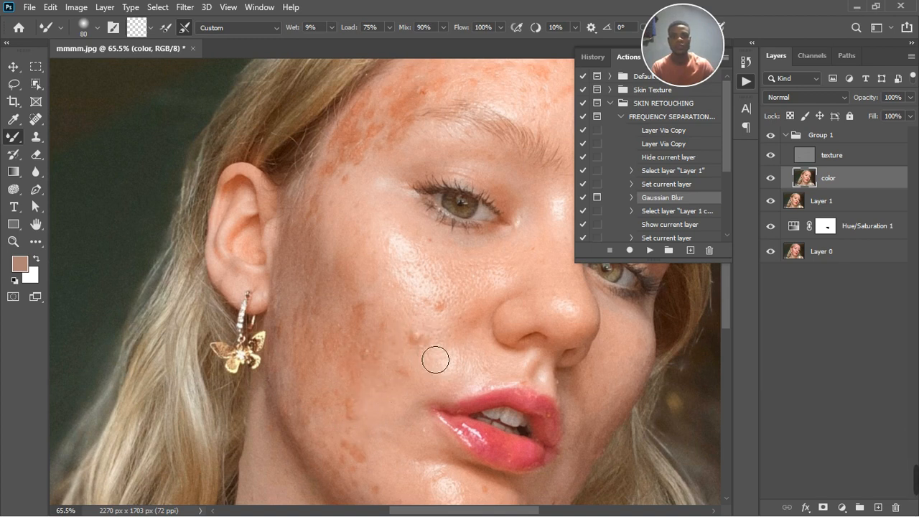
scroll(342, 327, "down", 5)
scroll(381, 335, "up", 4)
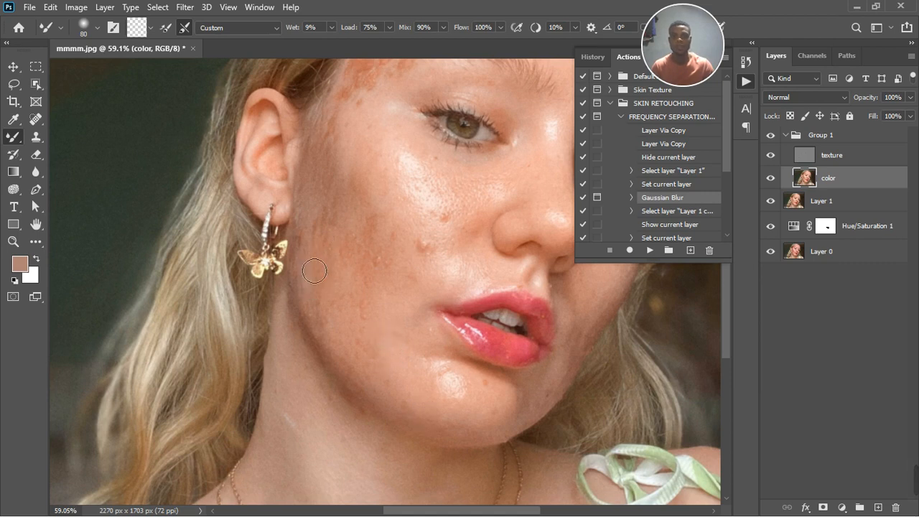
- Blend the red patches on the ear-side temple and the forehead above the eyebrow with the Mixer Brush
scroll(376, 341, "down", 1)
scroll(376, 342, "down", 4)
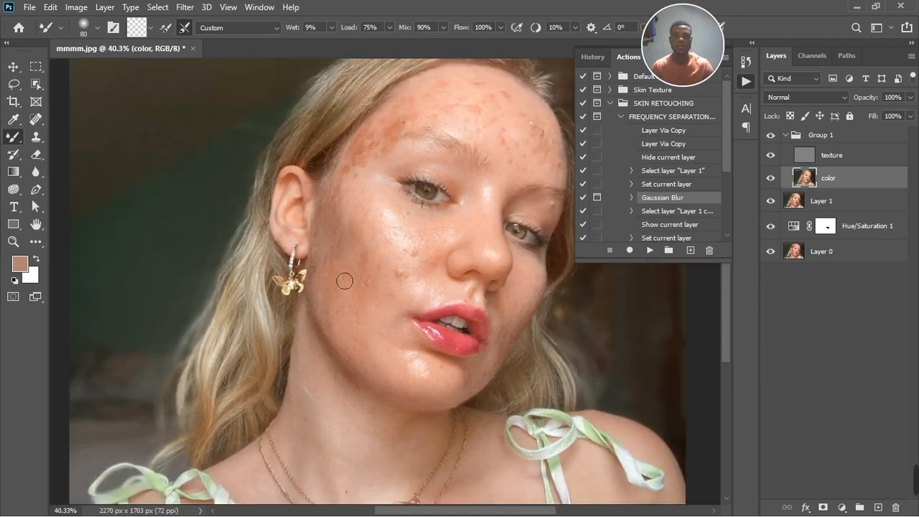
scroll(434, 162, "up", 2)
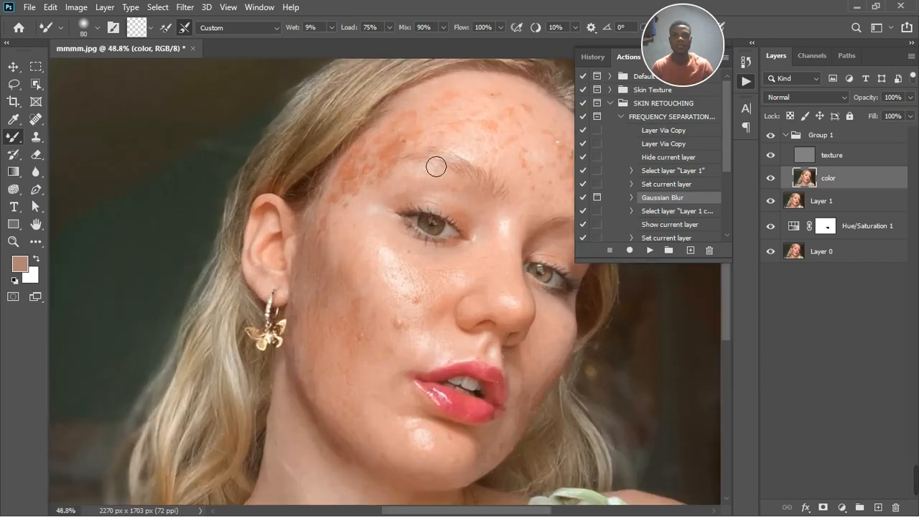
scroll(451, 126, "up", 3)
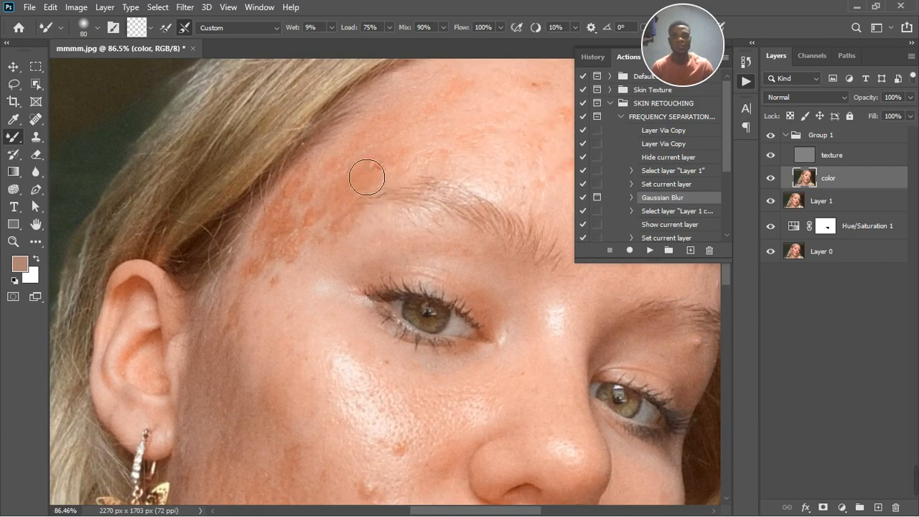
mouse_move(331, 211)
left_mouse_down()
mouse_move(301, 224)
mouse_move(321, 199)
mouse_move(331, 226)
mouse_move(309, 270)
mouse_move(348, 215)
mouse_move(318, 257)
mouse_move(299, 250)
mouse_move(313, 237)
mouse_move(290, 255)
mouse_move(279, 295)
mouse_move(351, 241)
mouse_move(363, 204)
mouse_move(344, 219)
mouse_move(358, 217)
mouse_move(309, 237)
left_mouse_up()
scroll(308, 237, "down", 2)
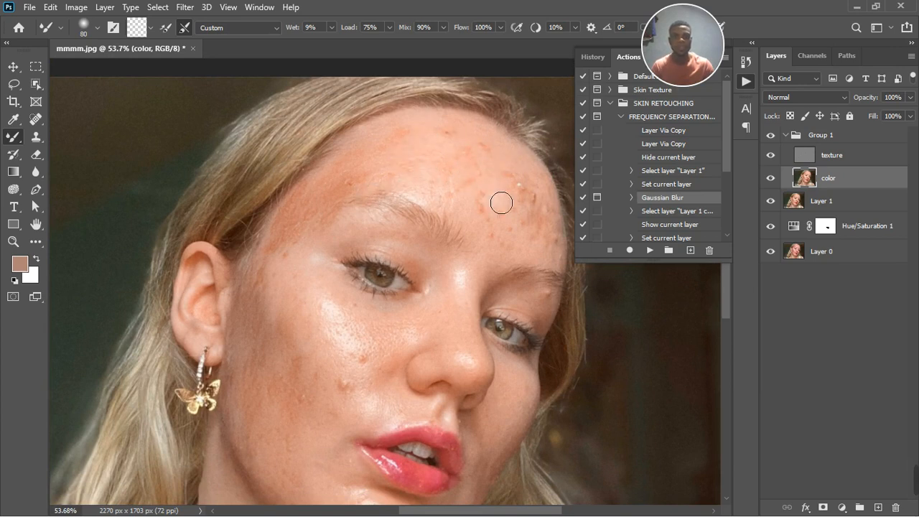
- Blend the red spots on the far side of the forehead and even out the remaining skin tones
mouse_move(510, 192)
left_mouse_down()
mouse_move(541, 207)
mouse_move(535, 248)
mouse_move(545, 240)
mouse_move(538, 218)
mouse_move(475, 143)
mouse_move(534, 190)
mouse_move(561, 250)
mouse_move(508, 219)
left_mouse_up()
scroll(442, 191, "down", 5)
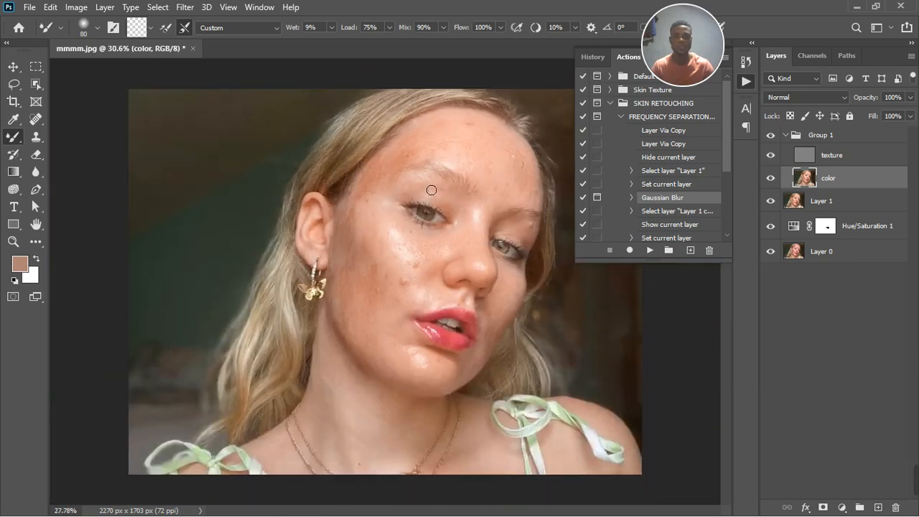
scroll(473, 270, "up", 5)
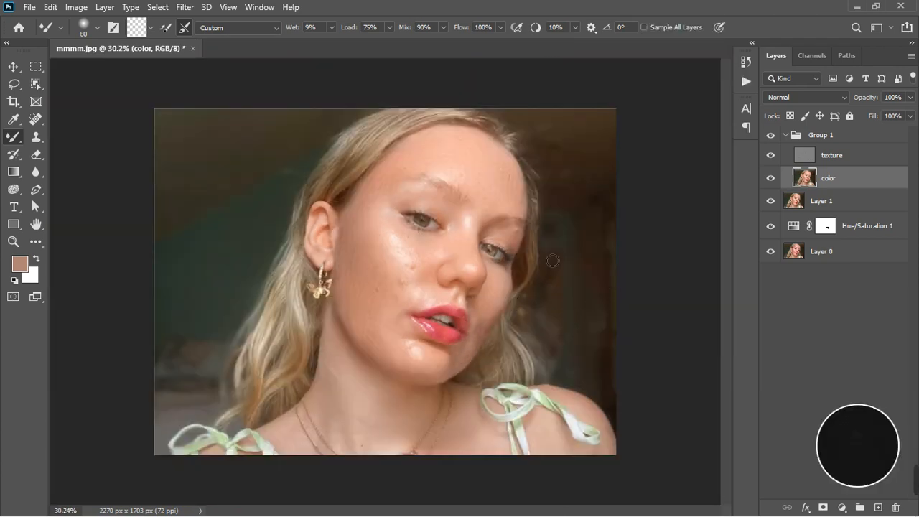
- Toggle the visibility of Group 1 off and on to compare the skin before and after
scroll(614, 231, "up", 1)
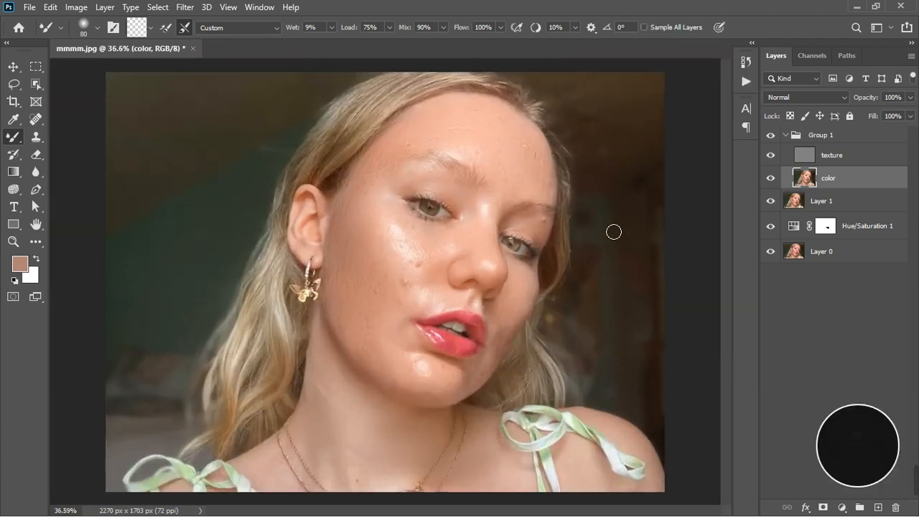
left_click(774, 136)
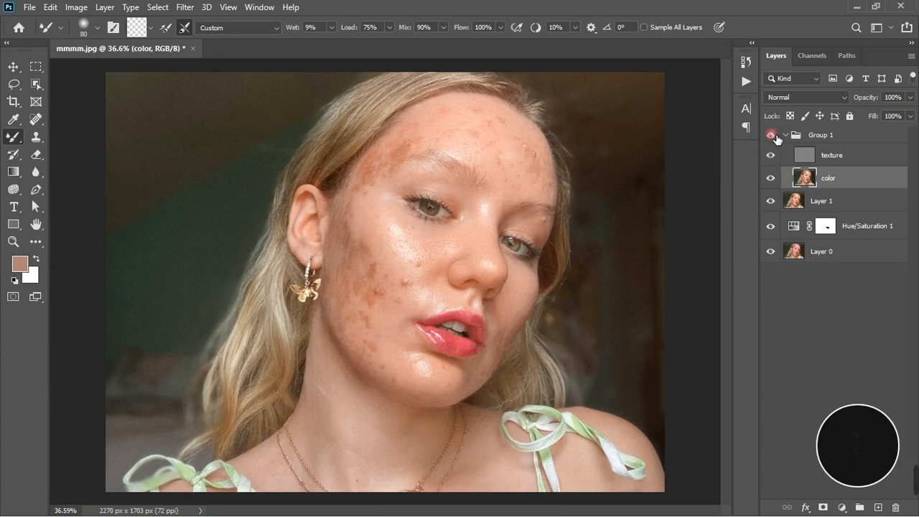
left_click(773, 136)
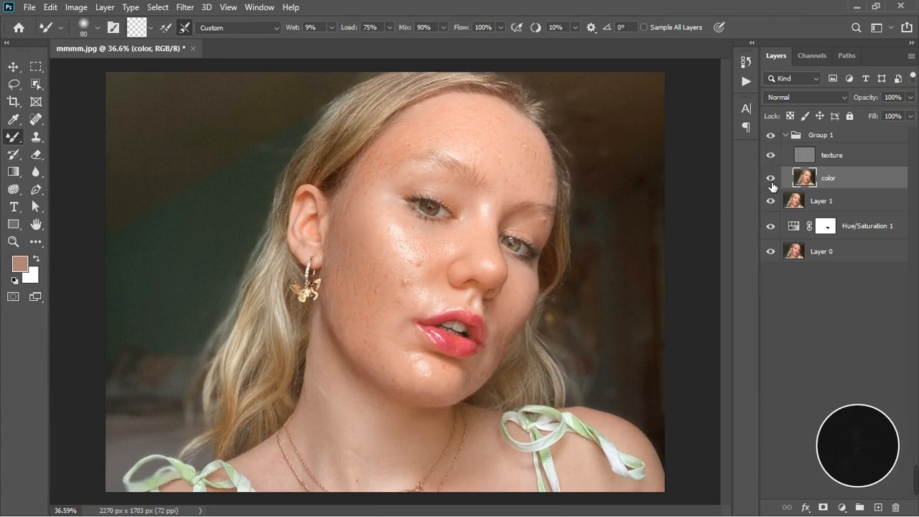
- On the texture layer, use the Clone Stamp at size 45 with Aligned enabled to cover the blemish beside the nose
left_click(804, 166)
scroll(492, 217, "up", 3)
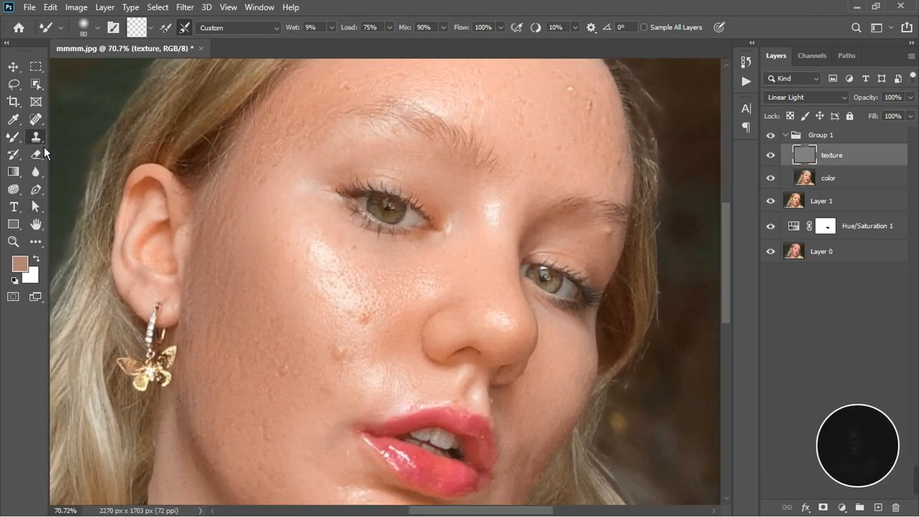
left_click(38, 137)
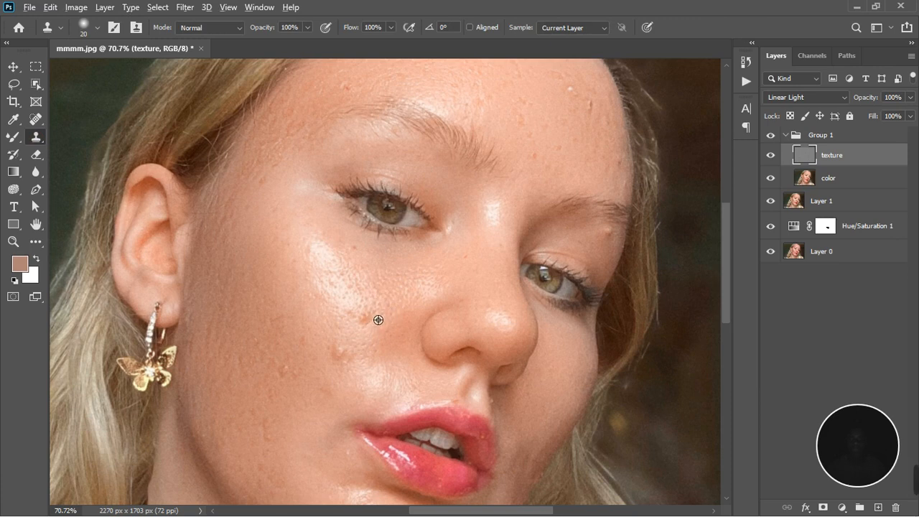
scroll(380, 321, "up", 2)
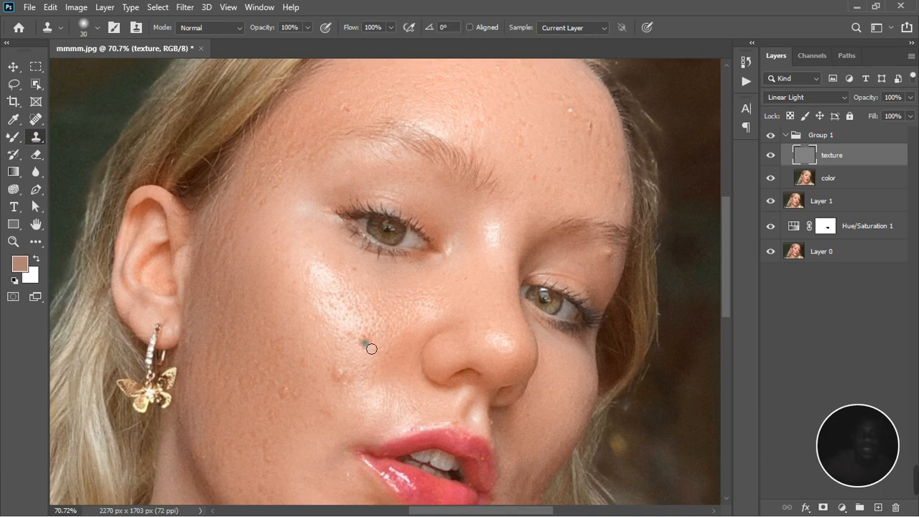
scroll(373, 349, "up", 5)
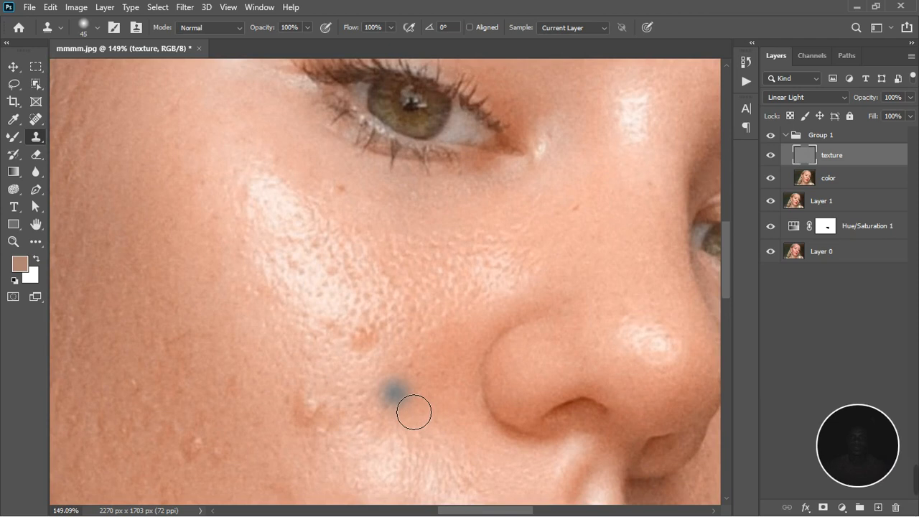
left_click(397, 397, "alt")
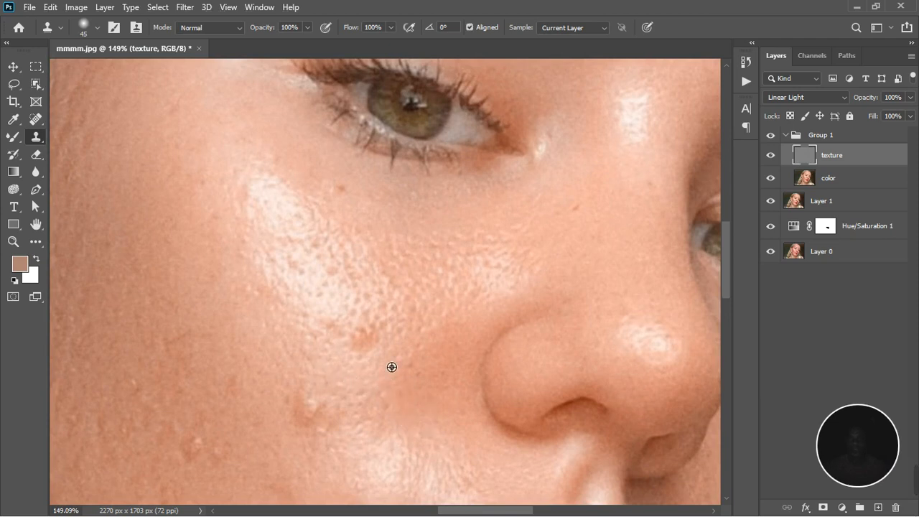
left_click(363, 344, "alt")
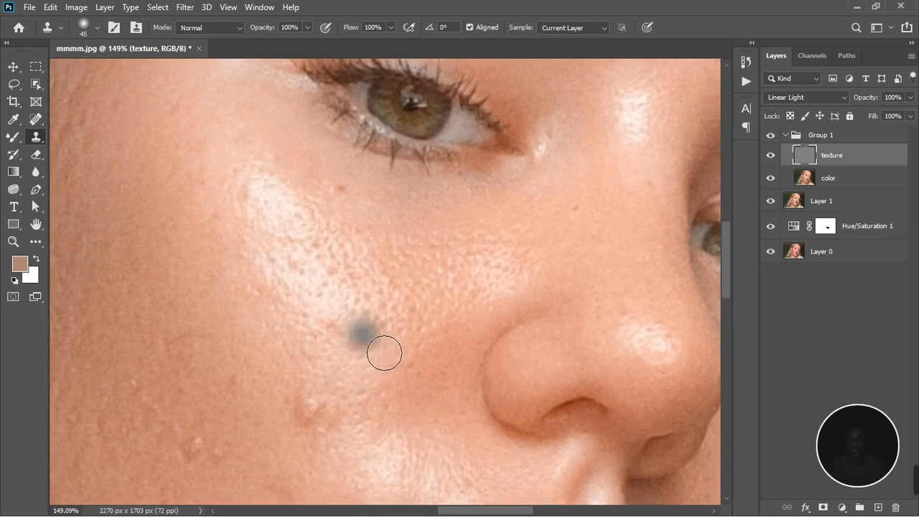
left_click(410, 325, "alt")
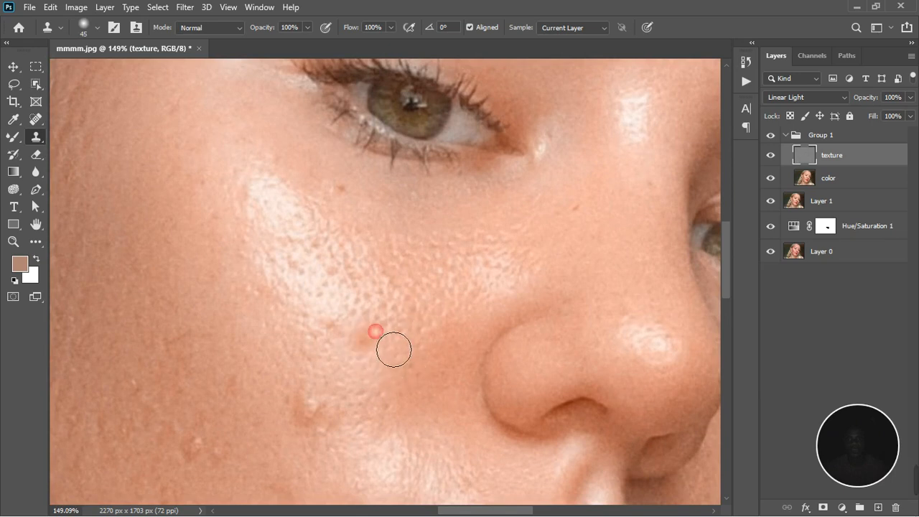
mouse_move(394, 349)
left_mouse_down()
mouse_move(369, 382)
mouse_move(360, 334)
left_mouse_up()
- Clone clean skin texture over the raised bumps lower on the cheek, between the nose and jaw
left_click(359, 407, "alt")
left_click(424, 390, "alt")
mouse_move(414, 378)
left_mouse_down()
mouse_move(398, 363)
mouse_move(383, 386)
left_mouse_up()
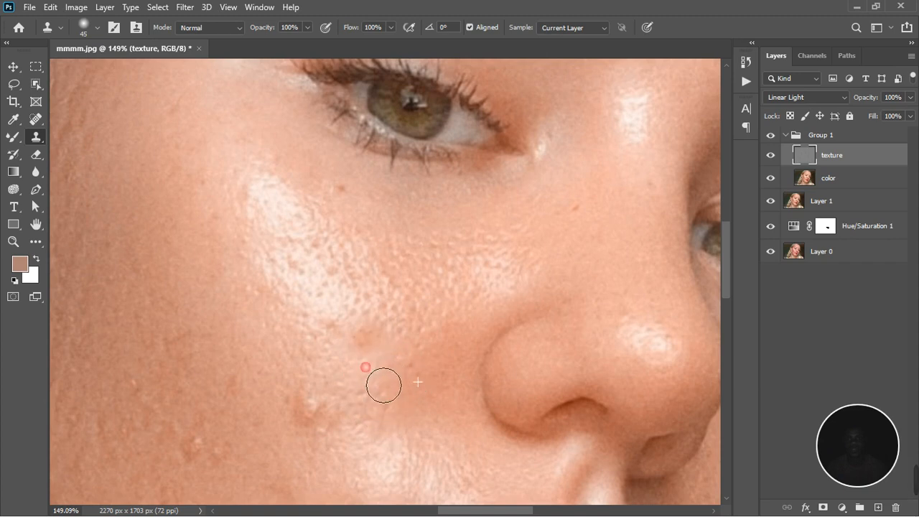
left_click(312, 452, "alt")
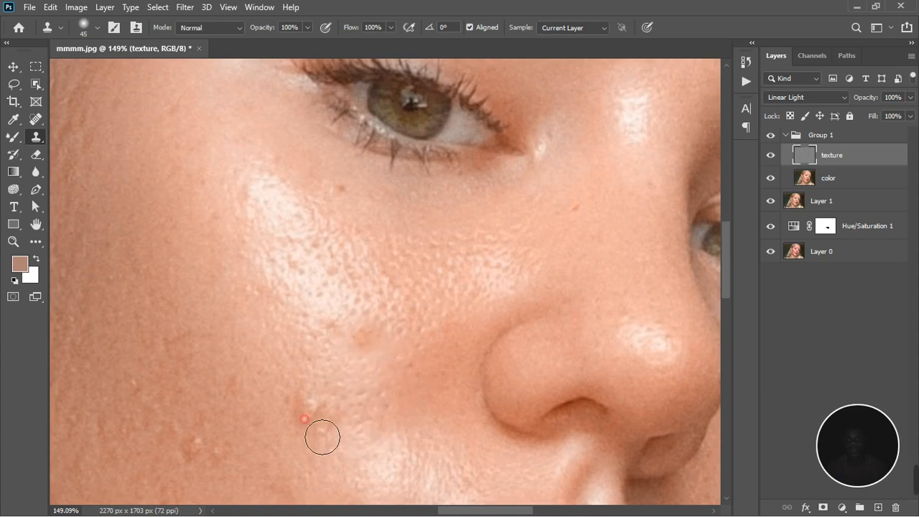
mouse_move(323, 437)
left_mouse_down()
mouse_move(337, 439)
mouse_move(343, 457)
left_mouse_up()
scroll(323, 375, "down", 8)
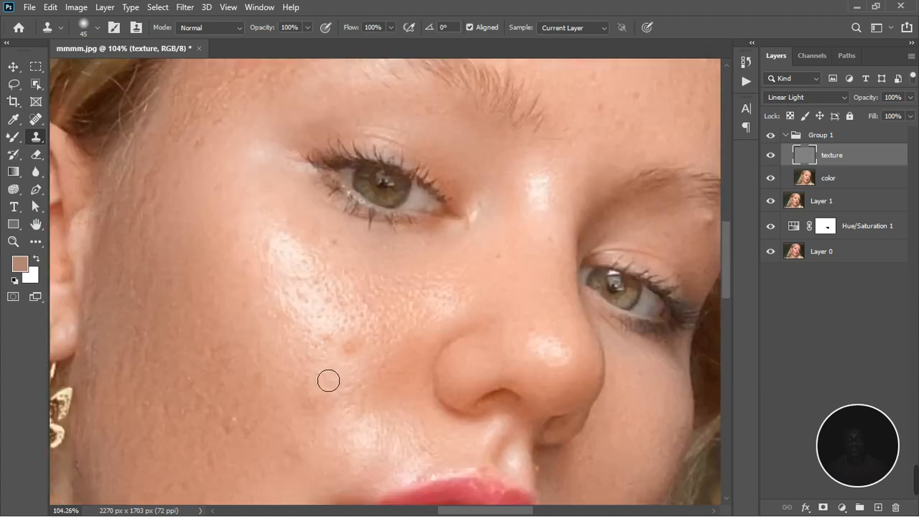
- Smooth the leftover discoloration on the cheek beside the nose with the Mixer Brush on the color layer
left_click(845, 179)
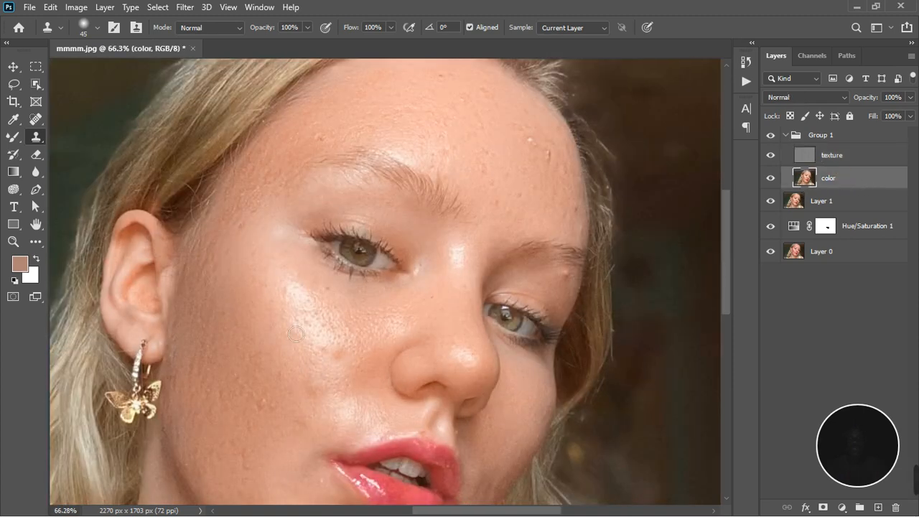
left_click(13, 136)
scroll(328, 335, "up", 3)
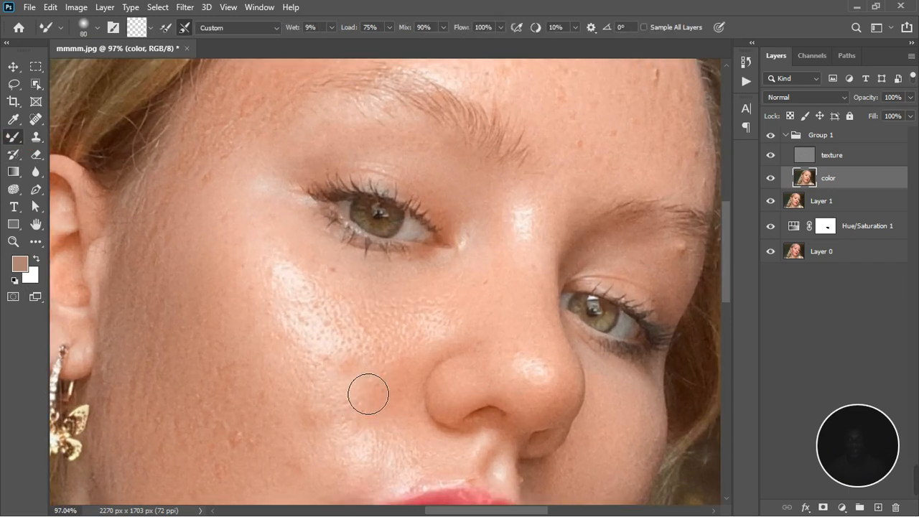
mouse_move(364, 390)
left_mouse_down()
mouse_move(376, 384)
mouse_move(357, 431)
mouse_move(335, 435)
left_mouse_up()
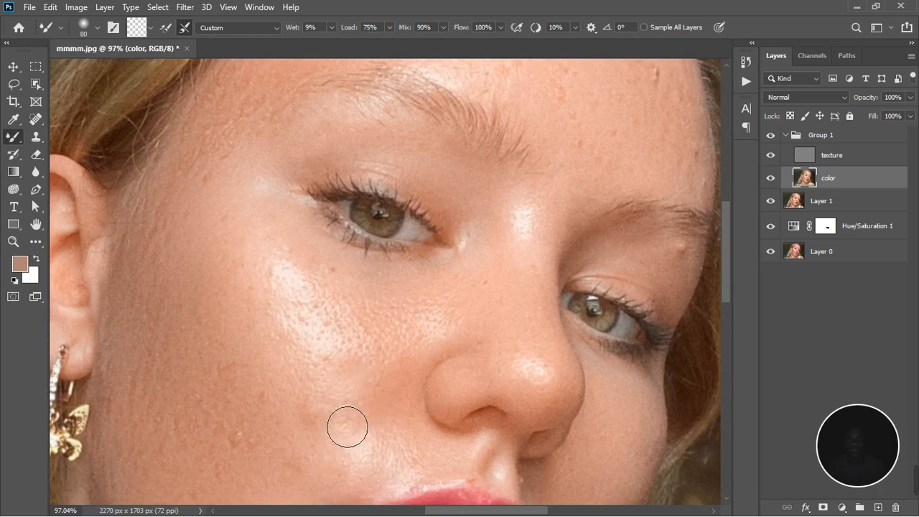
- On the texture layer, use the Clone Stamp to cover the small raised bumps on the lower cheek beside the mouth
left_click(855, 160)
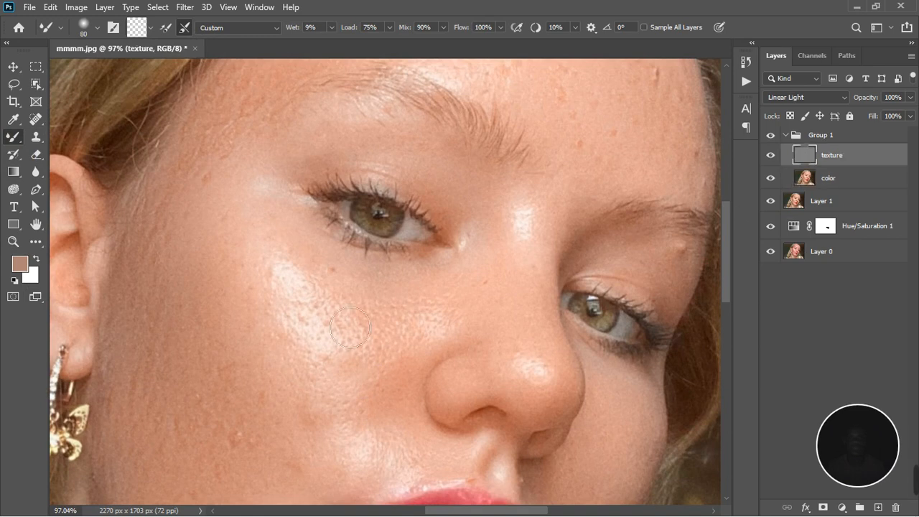
left_click(37, 140)
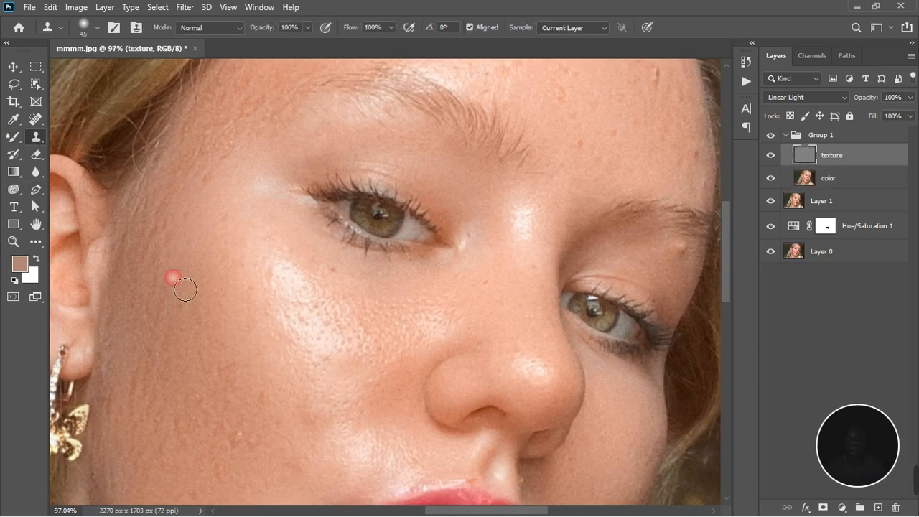
scroll(316, 403, "down", 6)
scroll(289, 420, "up", 5)
scroll(275, 464, "up", 9)
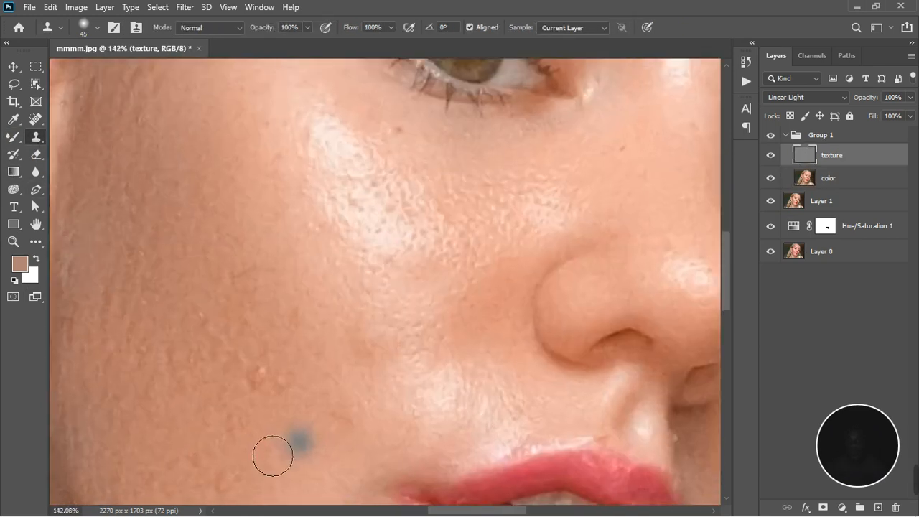
left_click(276, 398, "alt")
left_click(265, 340)
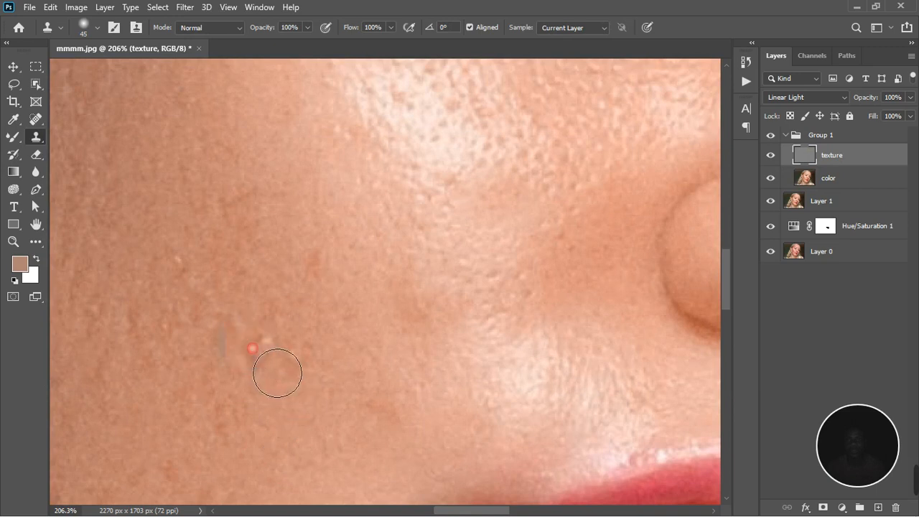
left_click(307, 330)
- Clone clean skin texture over the bumps in the middle of the forehead, above the inner end of the eyebrow
scroll(337, 318, "down", 10)
scroll(334, 323, "down", 1)
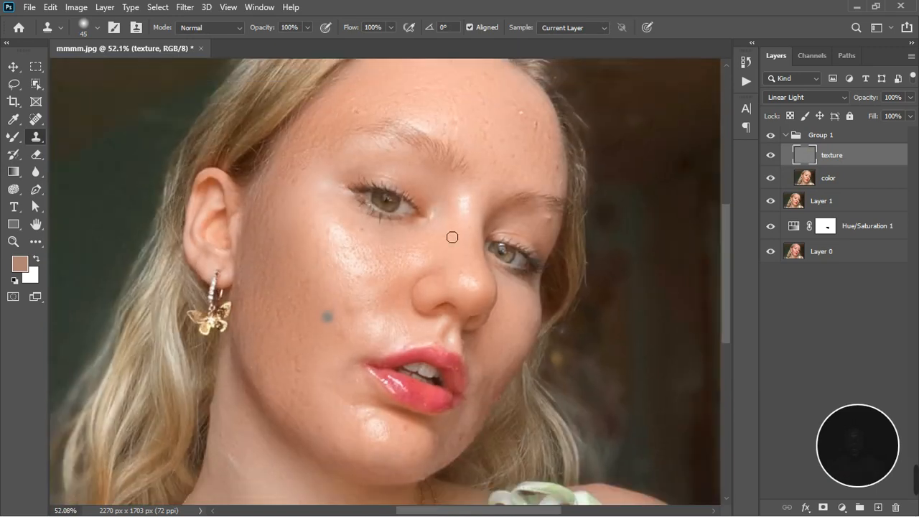
scroll(534, 105, "up", 9)
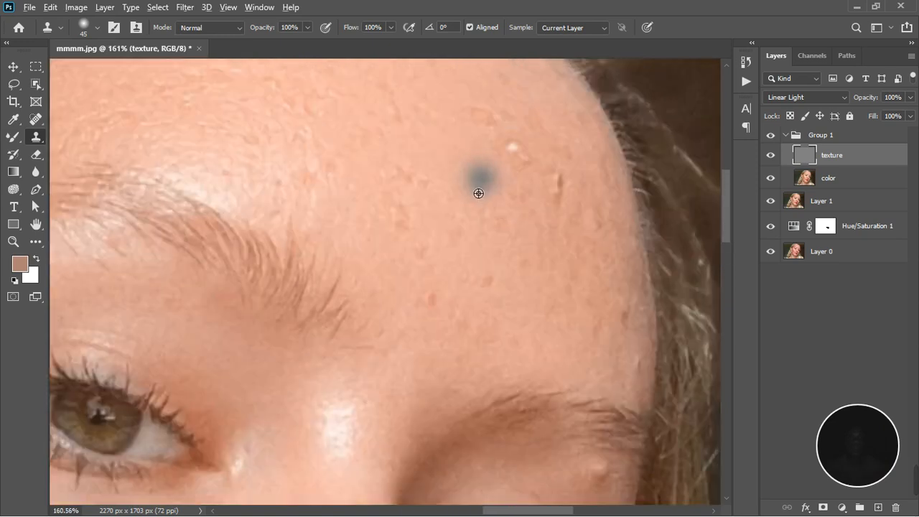
left_click(409, 164, "alt")
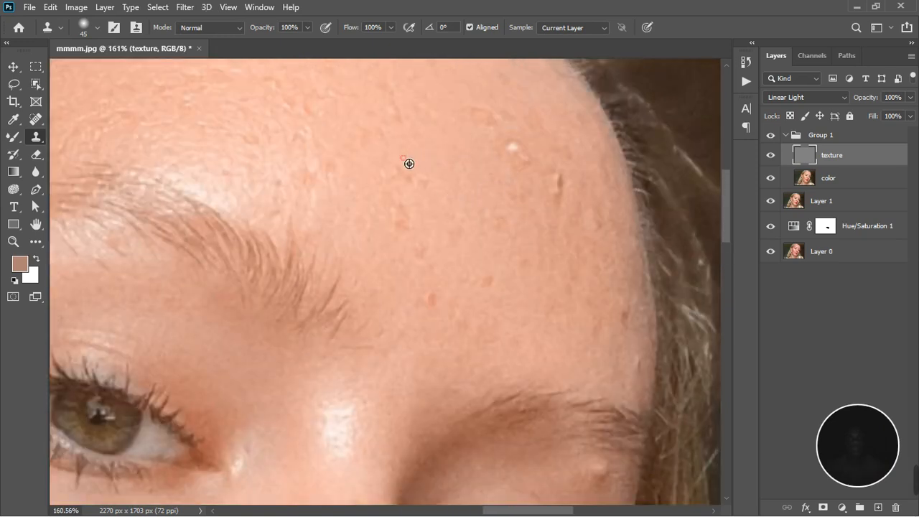
left_click(403, 222)
left_click_drag(424, 257, 426, 297)
left_click(492, 293)
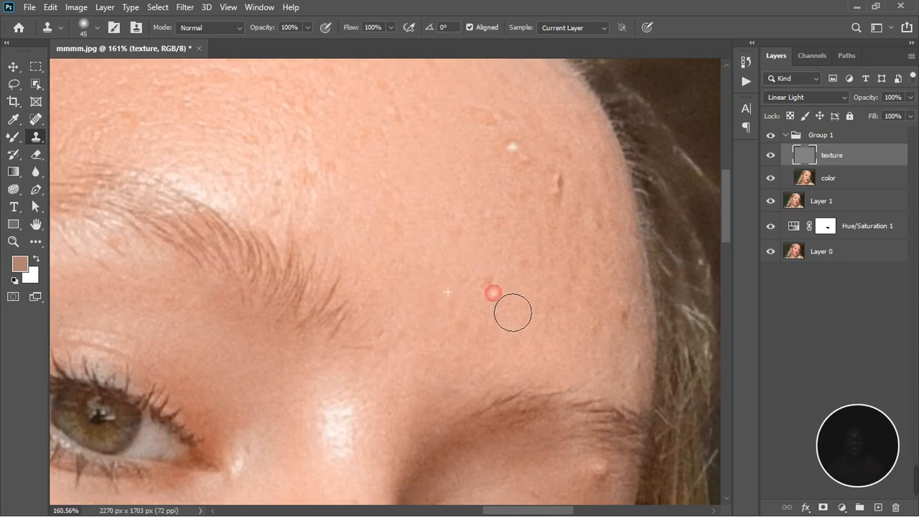
- Clone away the white bump, the raised mark and the spots along the hairline side of the forehead
left_click(461, 195, "alt")
left_click(517, 145)
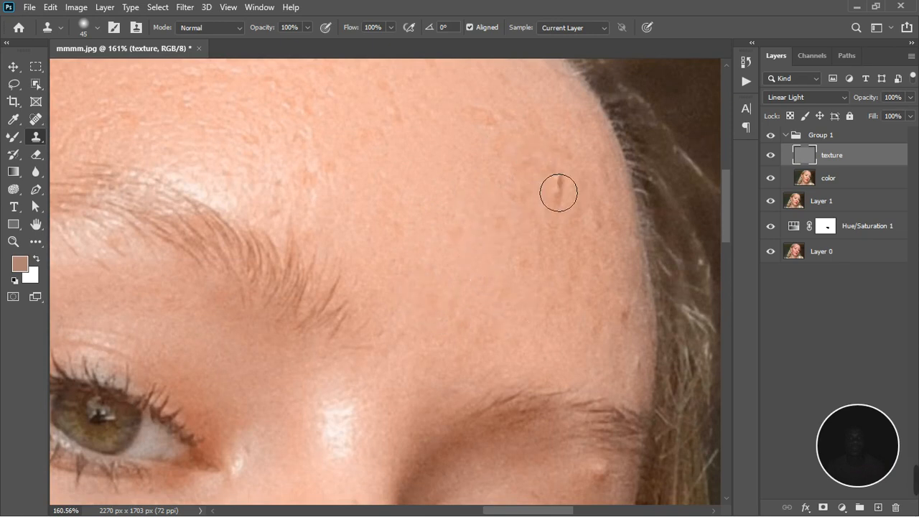
left_click(585, 247, "alt")
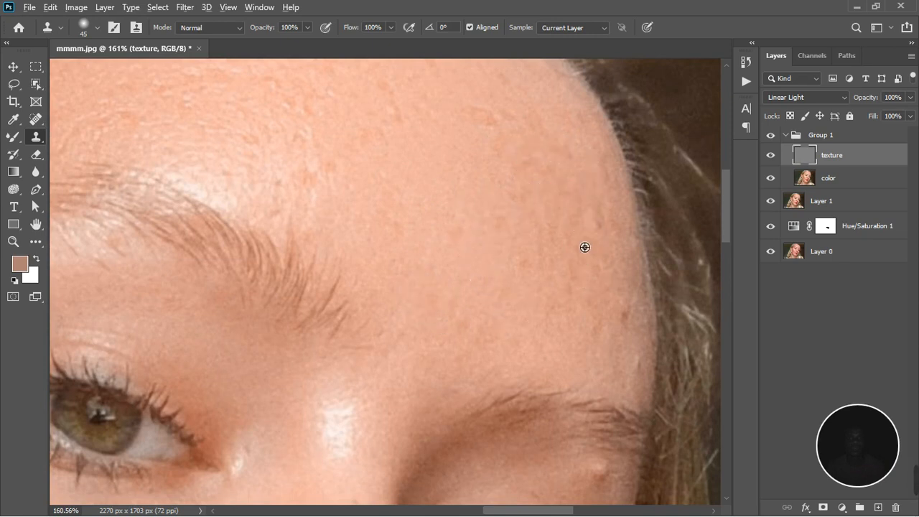
left_click(622, 311)
left_click(622, 365, "alt")
left_click(635, 380)
- Even out the remaining rough texture across the central and upper forehead with freshly sampled clean skin
left_click(434, 239)
left_click(447, 180, "alt")
left_click(360, 154, "alt")
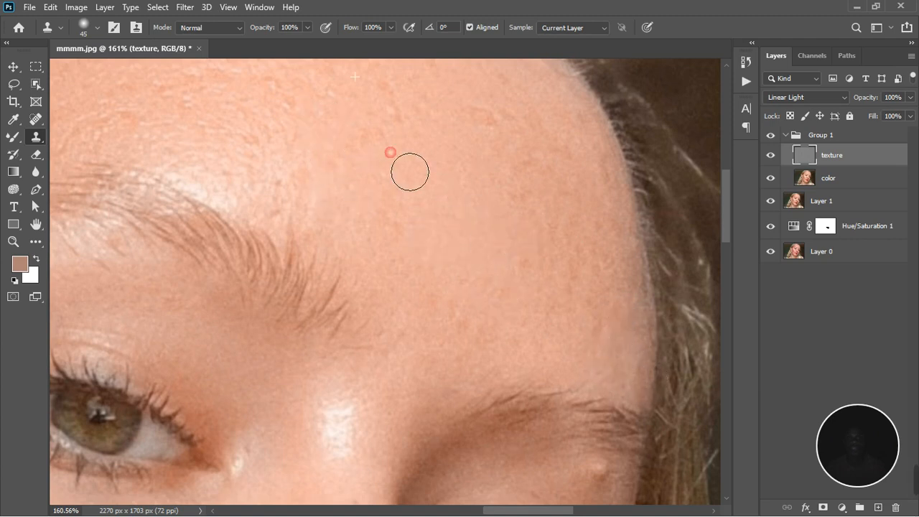
left_click(470, 156, "alt")
mouse_move(485, 120)
left_mouse_down()
mouse_move(497, 139)
mouse_move(474, 120)
left_mouse_up()
left_click(463, 219, "alt")
left_click(519, 265, "alt")
left_click_drag(542, 280, 533, 283)
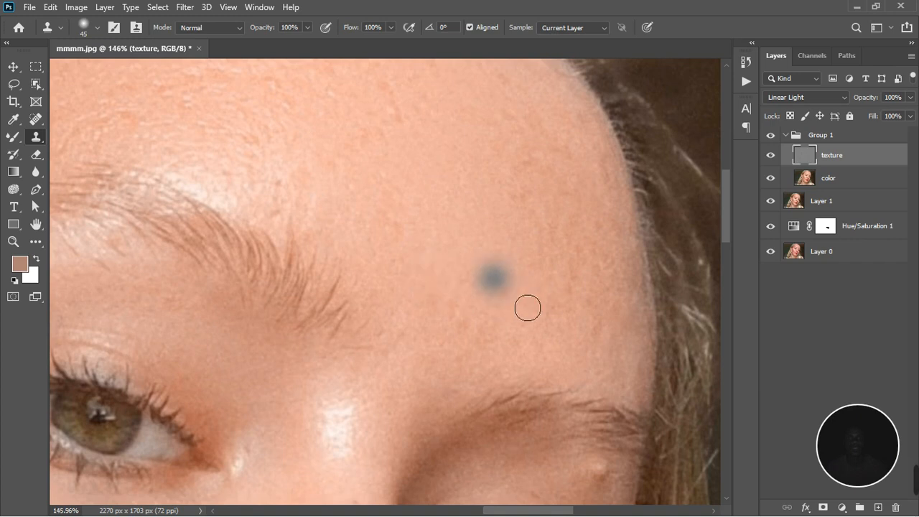
- Hide and reshow Group 1 to compare the whole portrait with and without the skin retouching
scroll(523, 302, "down", 3)
scroll(447, 180, "up", 2)
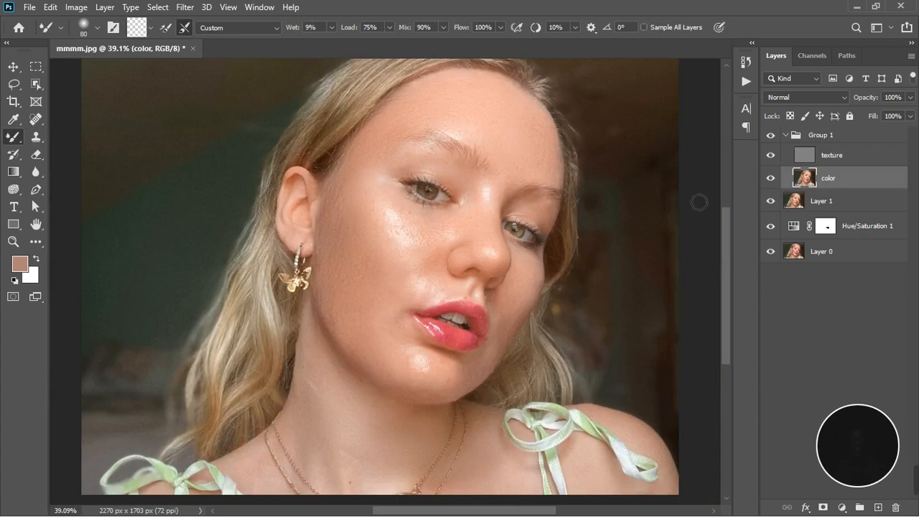
left_click(771, 135)
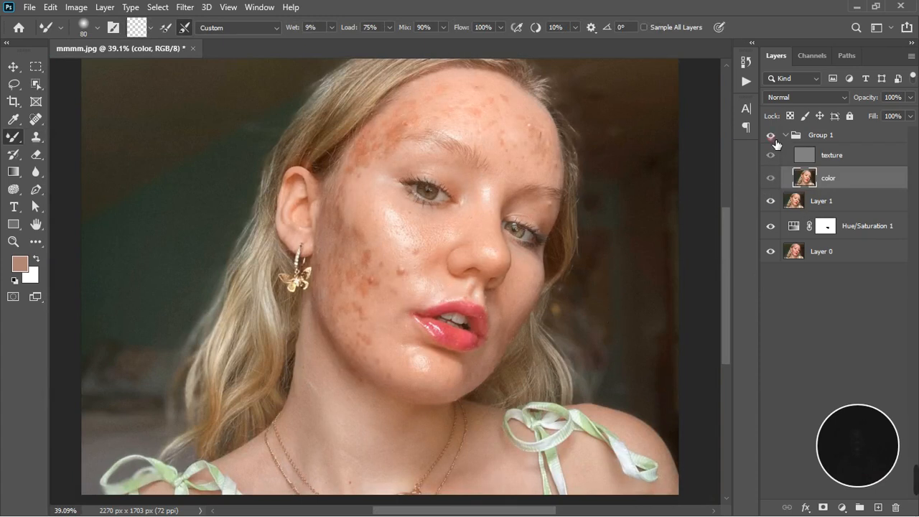
left_click(770, 135)
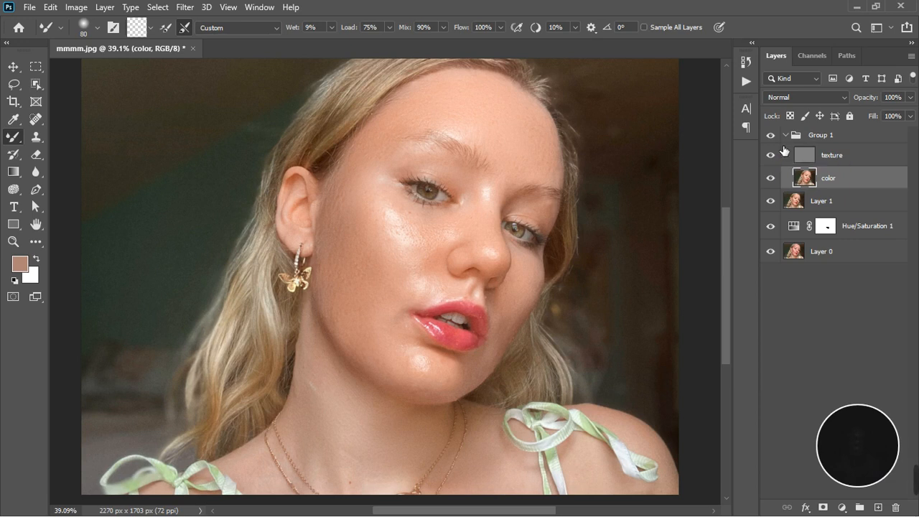
- Collapse Group 1 and stamp all visible layers into a new merged layer above it
left_click(788, 136)
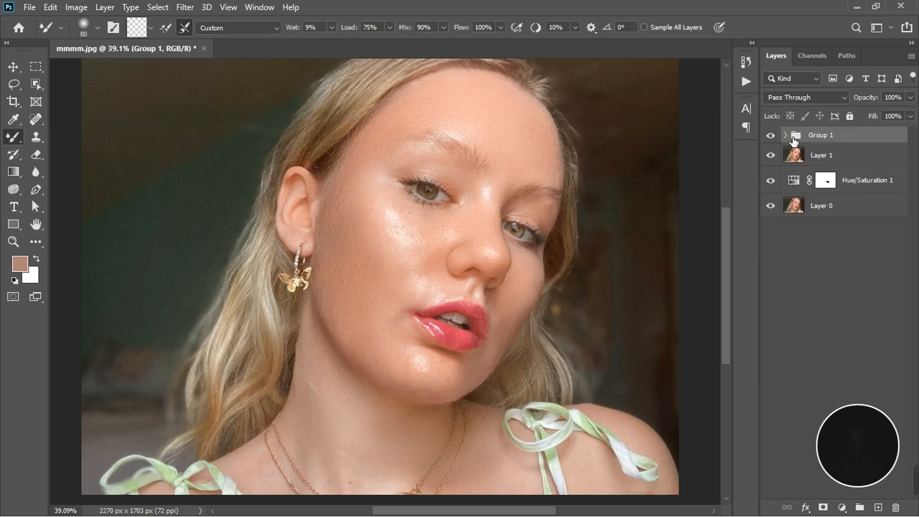
scroll(526, 235, "down", 2)
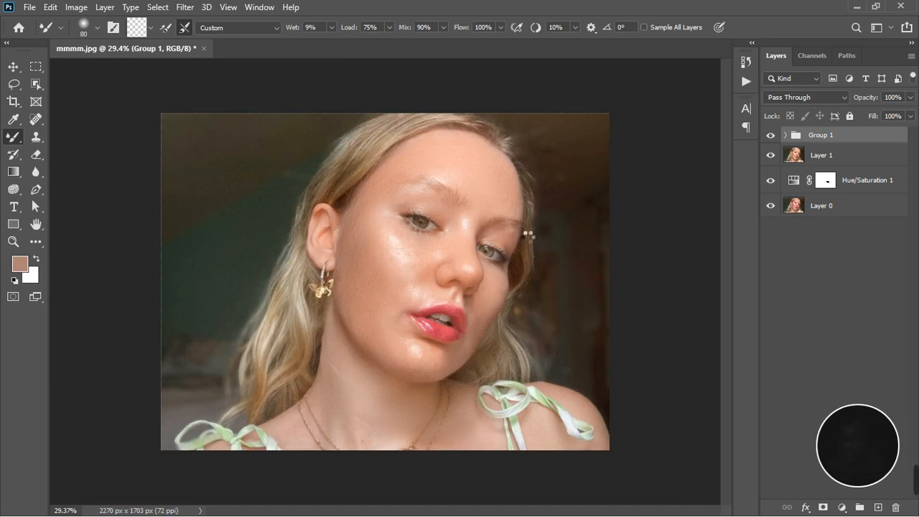
key("ctrl+shift+alt+e")
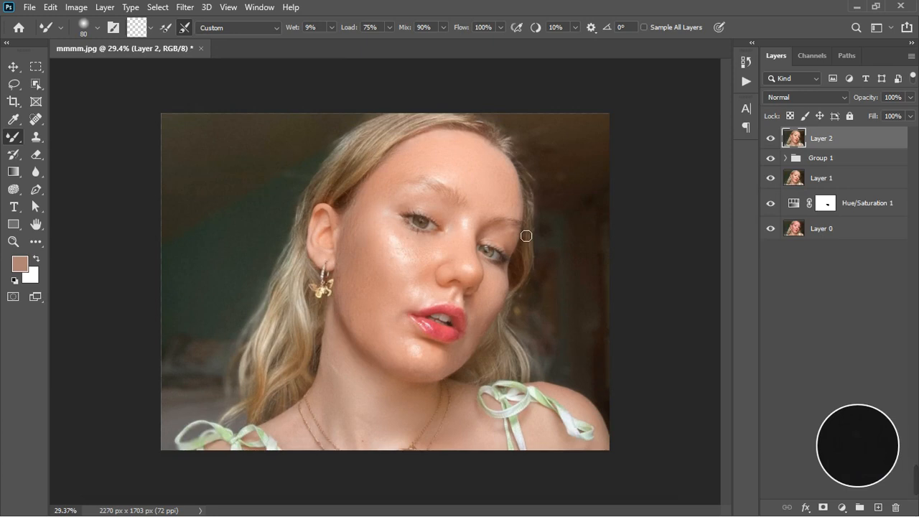
- Open the Camera Raw Filter on the merged layer and set Whites to -31, Highlights to +15 and Exposure to -0.20
key("ctrl+shift+a")
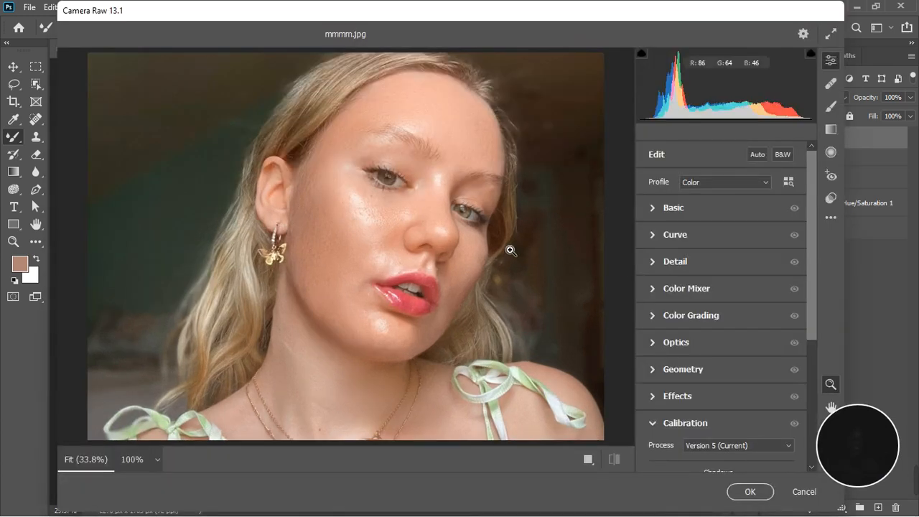
left_click(653, 208)
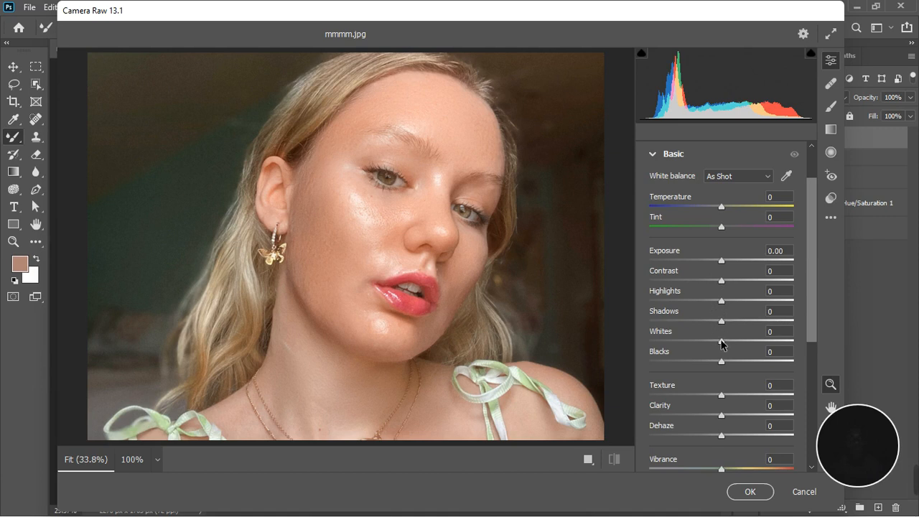
left_click_drag(722, 343, 701, 349)
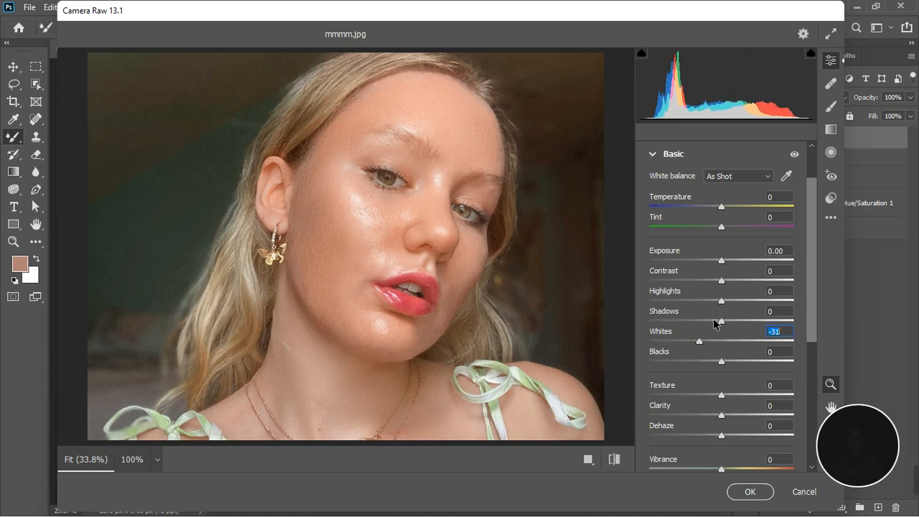
left_click_drag(723, 302, 736, 303)
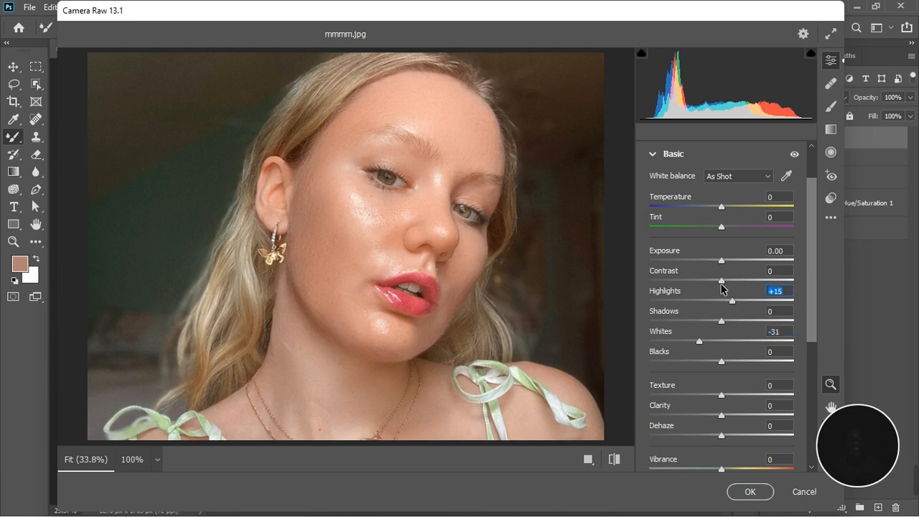
left_click_drag(723, 263, 719, 265)
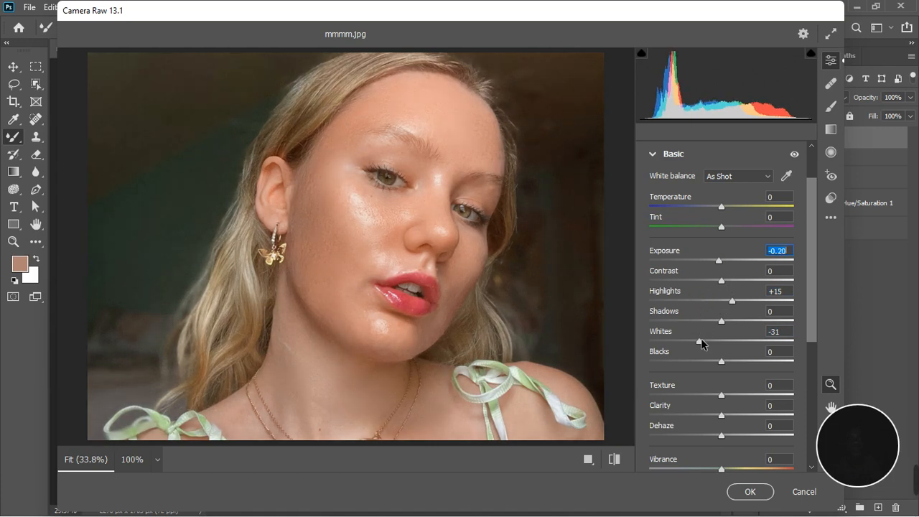
- Set Whites to +13, Shadows to +10 and Blacks to -12 in the basic adjustments
left_click_drag(700, 342, 732, 340)
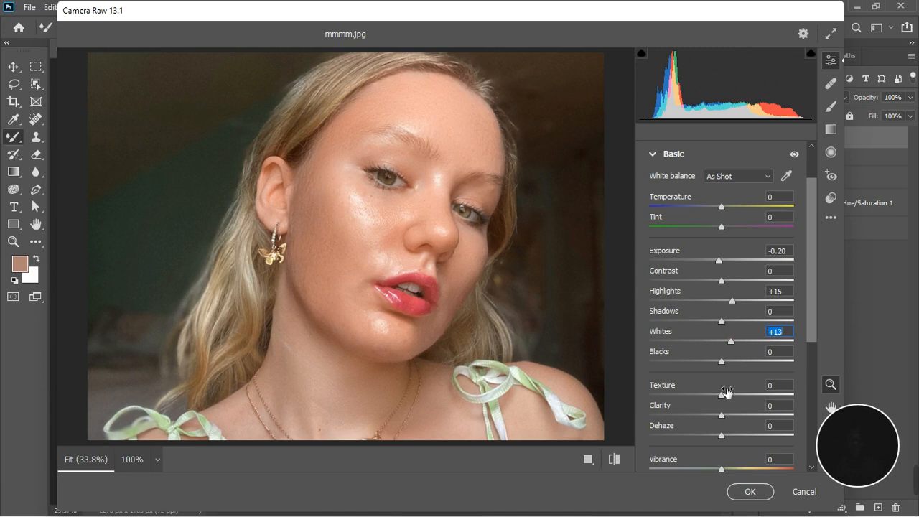
left_click(720, 364)
left_click_drag(714, 366, 712, 366)
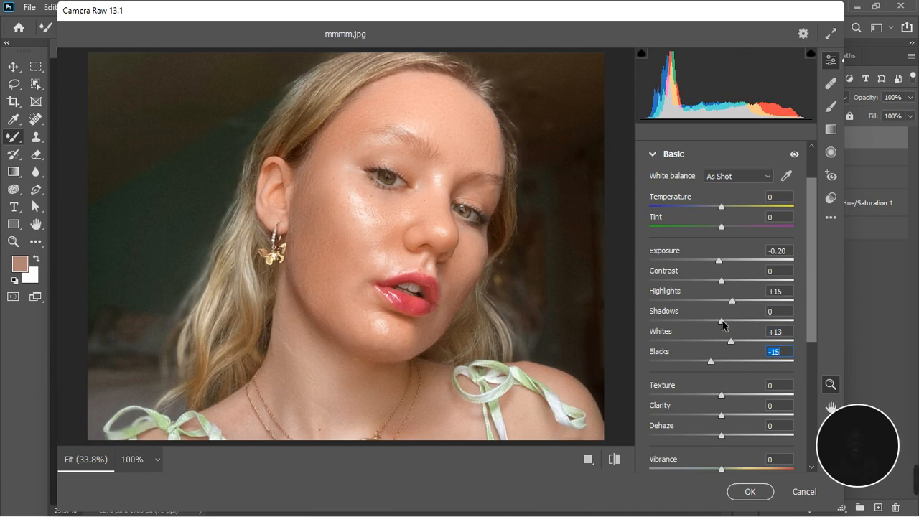
left_click_drag(723, 323, 729, 322)
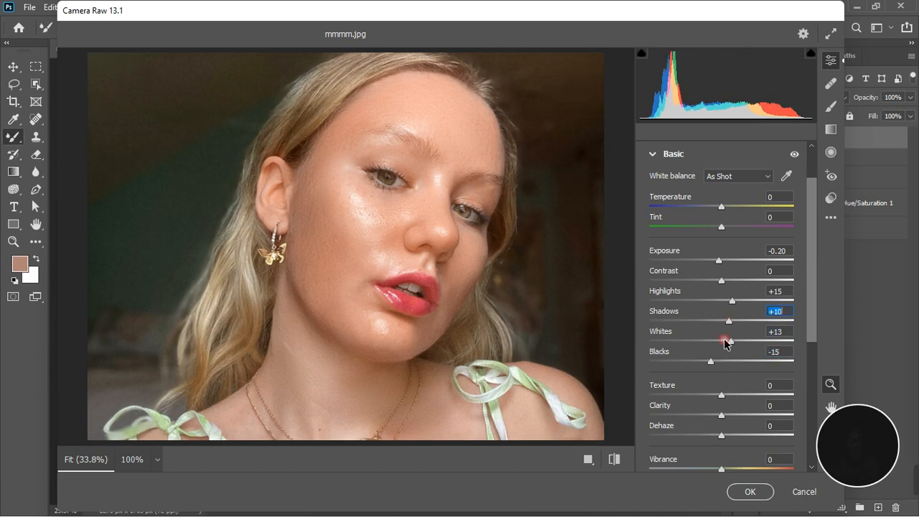
left_click_drag(712, 361, 715, 360)
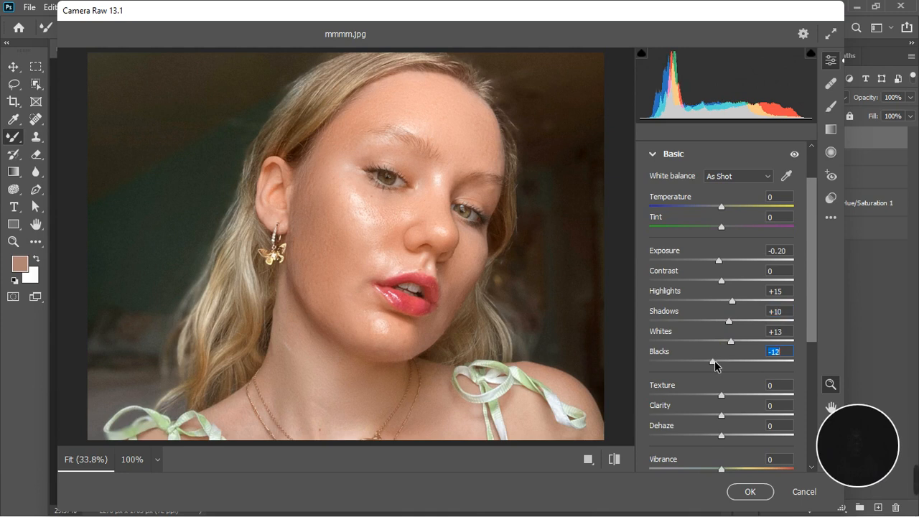
- Set Texture to +9 in the basic adjustments
scroll(724, 377, "down", 1)
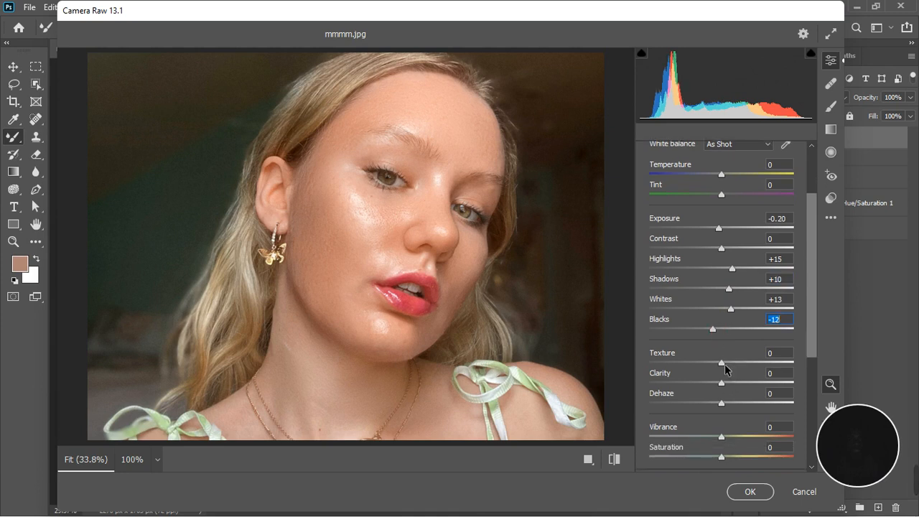
left_click_drag(721, 366, 735, 369)
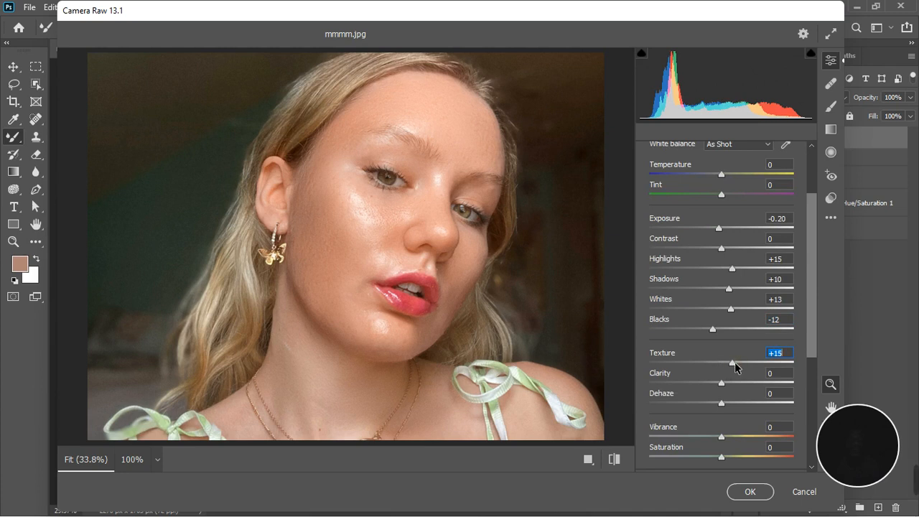
left_click_drag(735, 362, 728, 367)
scroll(707, 375, "down", 3)
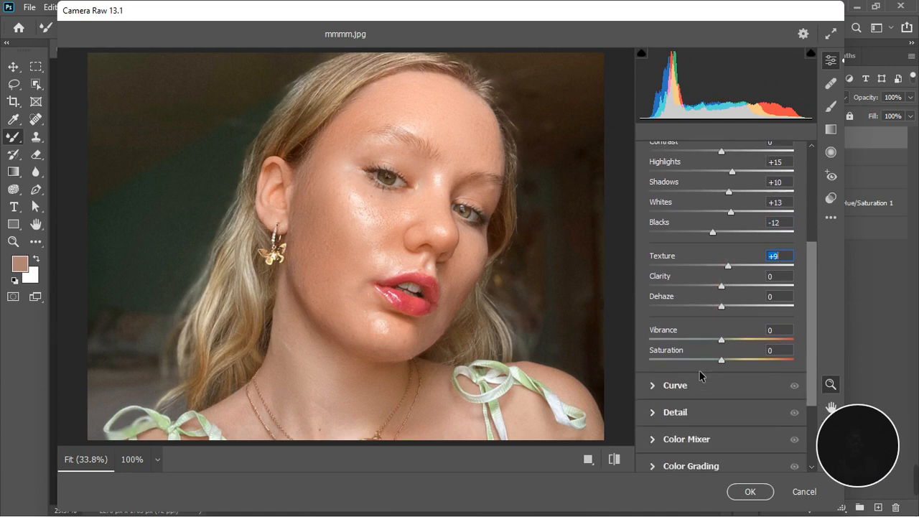
- Shape the point curve for contrast with a highlight point at input 196, output 198 and a shadow point at input 56, output 51
scroll(711, 374, "down", 1)
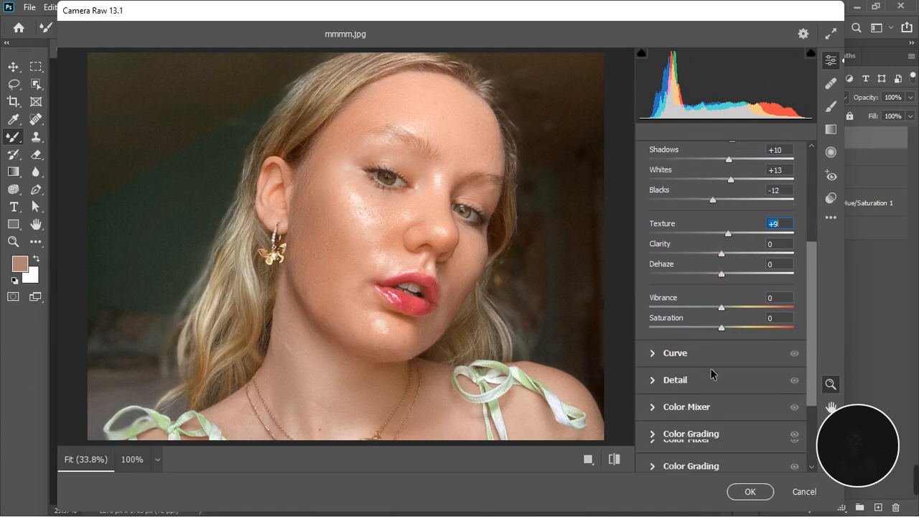
left_click(653, 408)
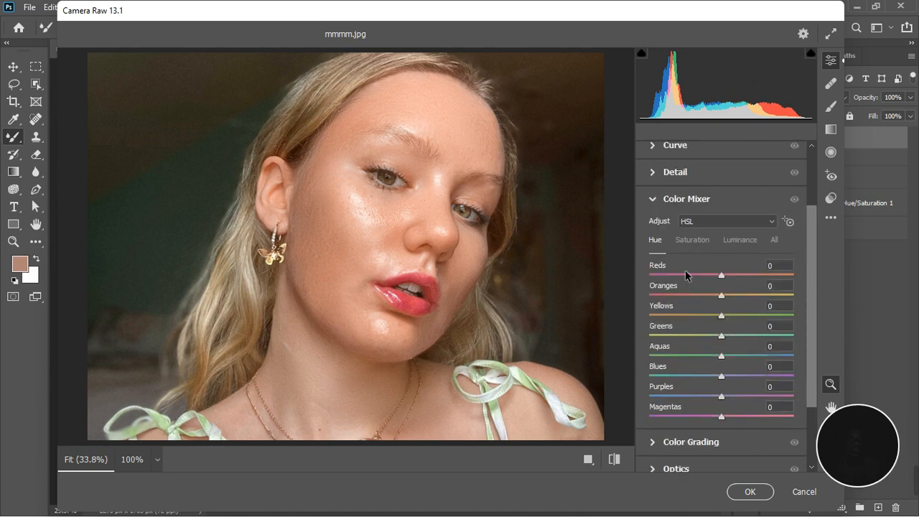
left_click(652, 145)
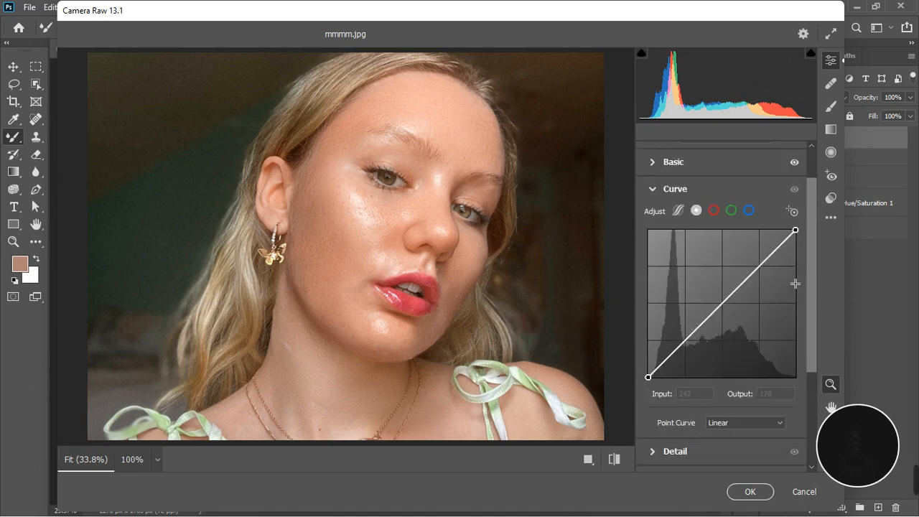
left_click_drag(775, 277, 761, 263)
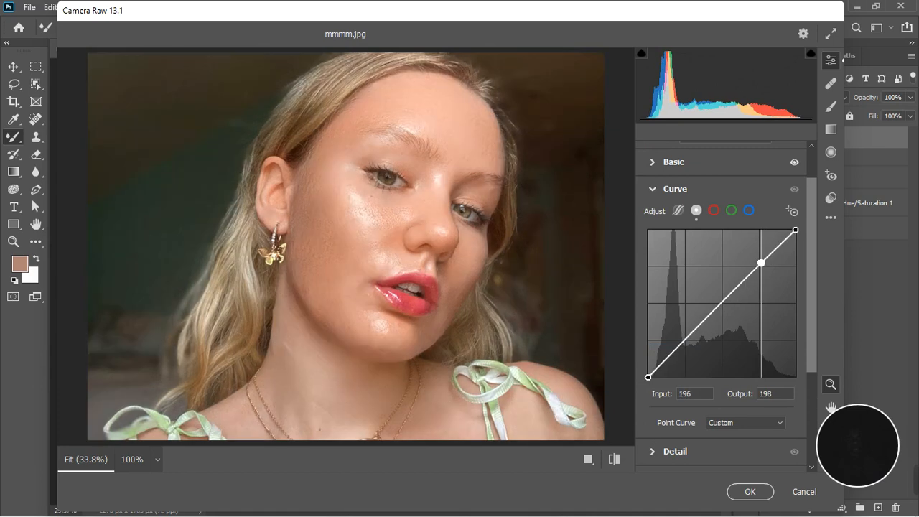
left_click(681, 347)
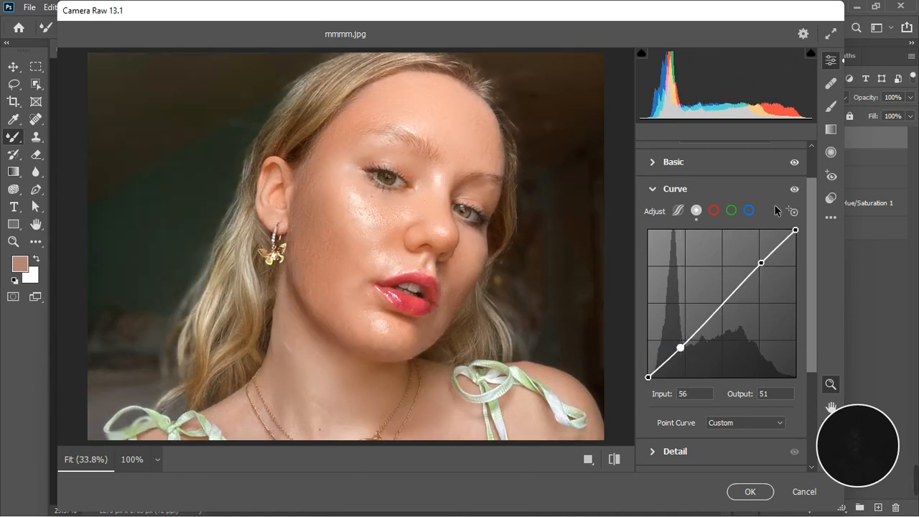
- Compare the portrait with the curve adjustment switched off and back on
left_click(653, 190)
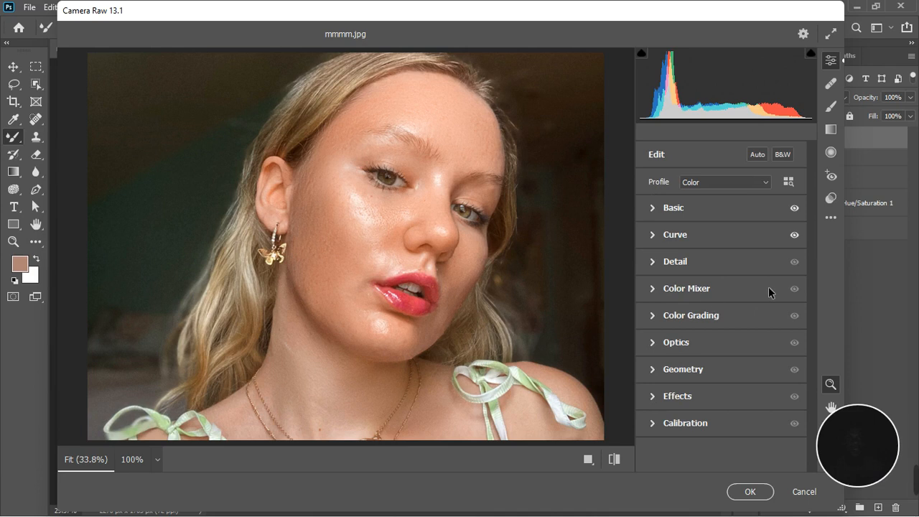
left_click(794, 236)
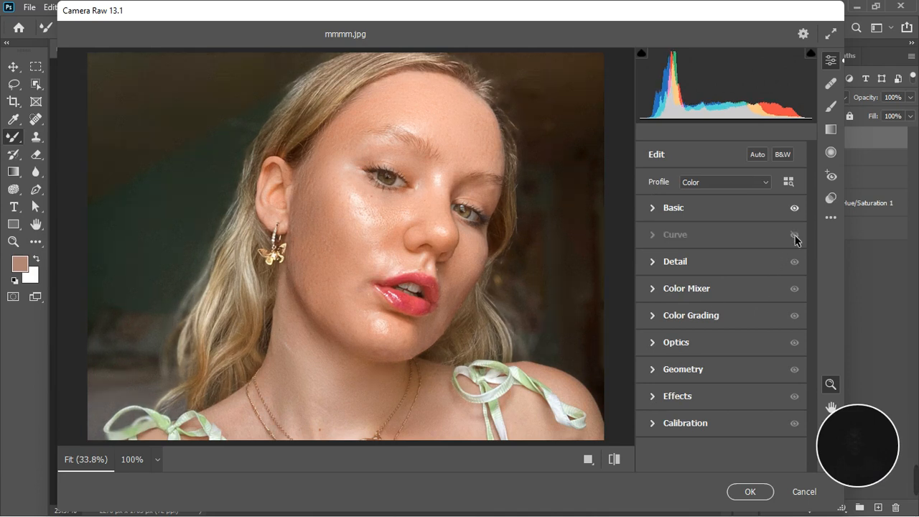
left_click(795, 236)
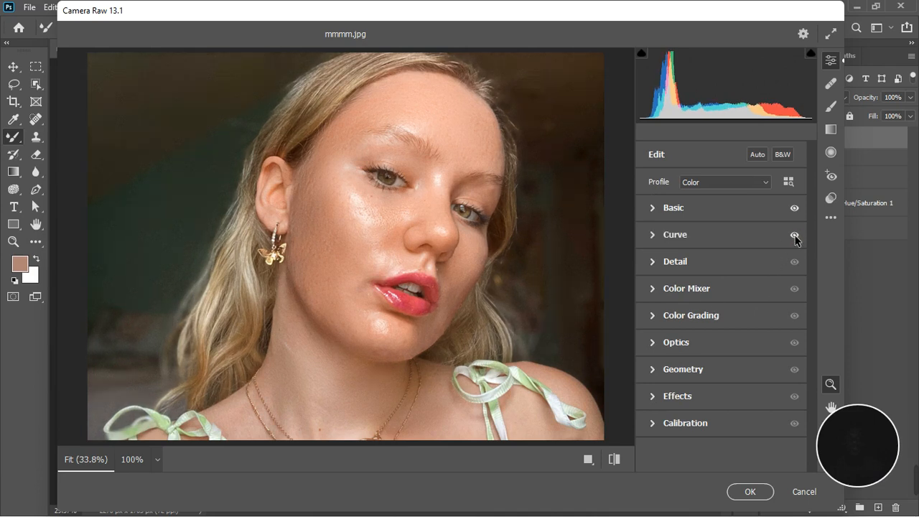
- Set the Color Mixer hues to Reds -4, Oranges +16, Yellows -14, Greens +34 and Aquas -23
left_click(654, 289)
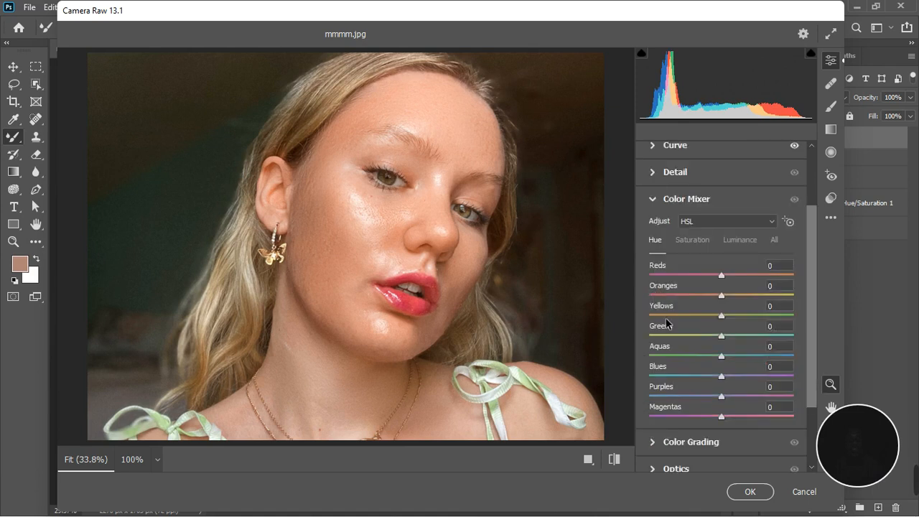
left_click_drag(721, 295, 737, 296)
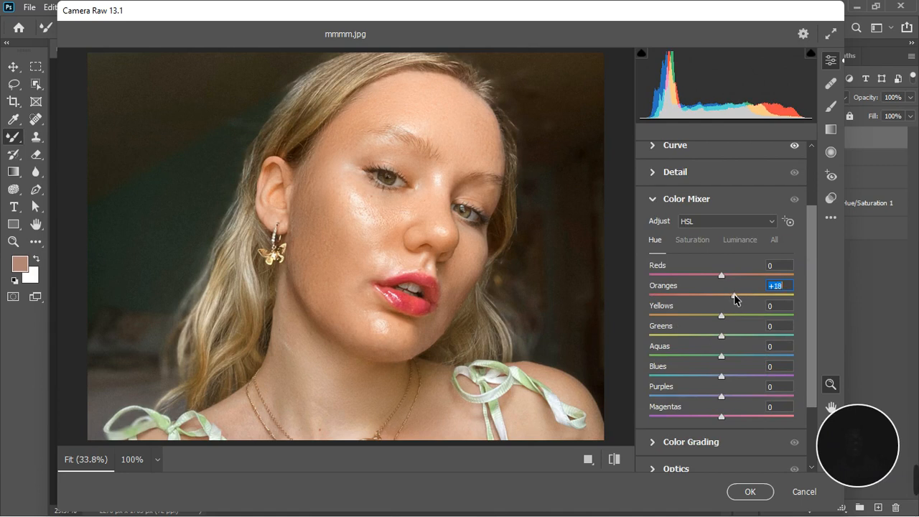
left_click_drag(735, 295, 733, 295)
mouse_move(722, 274)
left_mouse_down()
mouse_move(713, 276)
mouse_move(757, 274)
mouse_move(720, 274)
left_mouse_up()
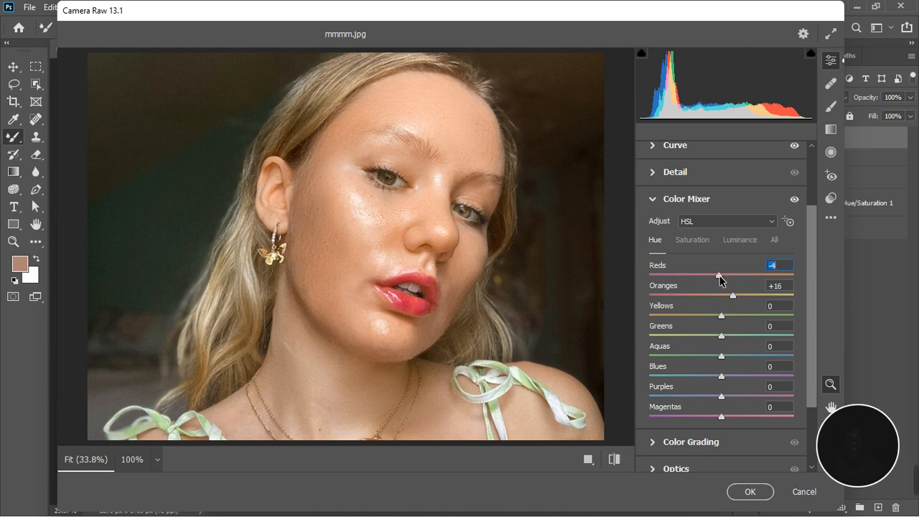
left_click_drag(722, 318, 713, 324)
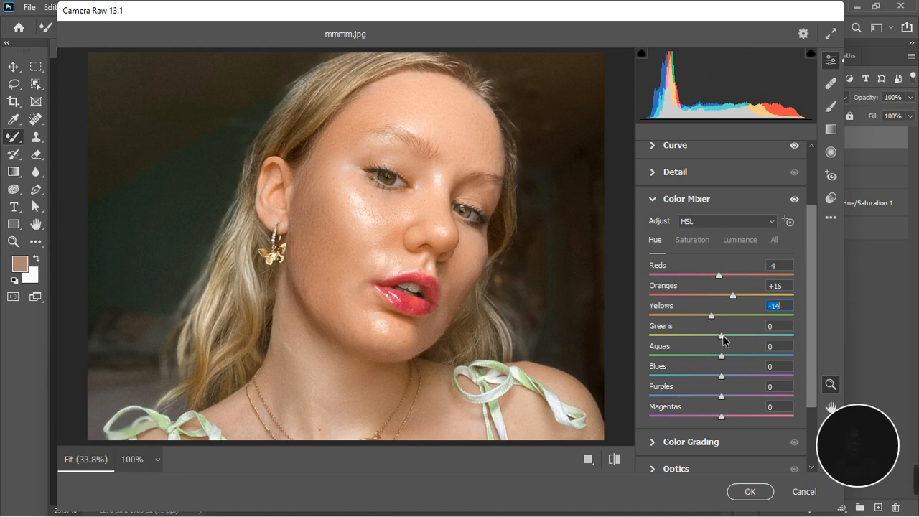
left_click_drag(723, 341, 735, 337)
left_click_drag(734, 333, 745, 335)
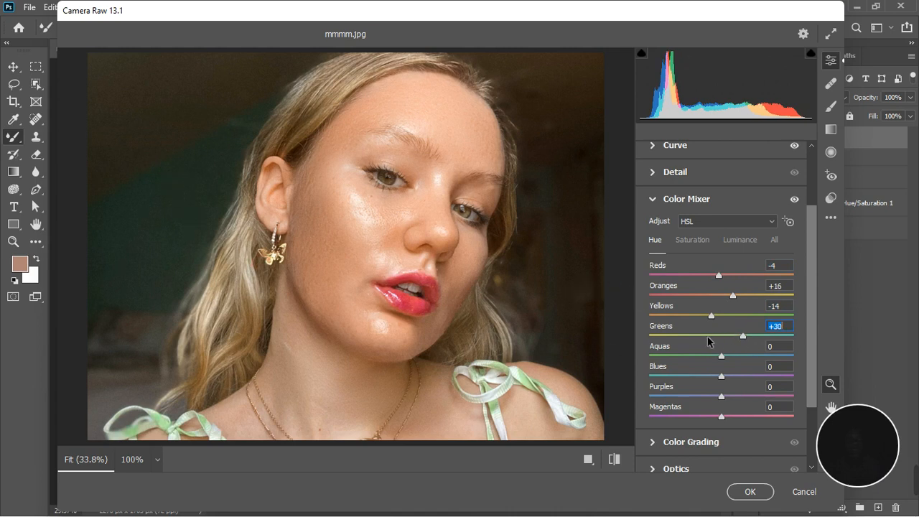
left_click_drag(744, 336, 705, 361)
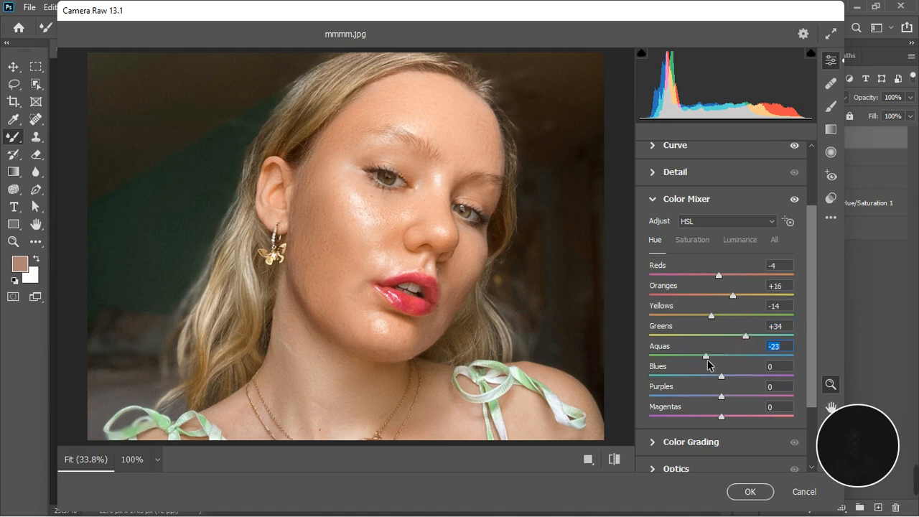
- Set the Color Mixer saturation to Greens +56, Yellows +29 and Oranges +9, and raise Reds slightly
left_click(694, 240)
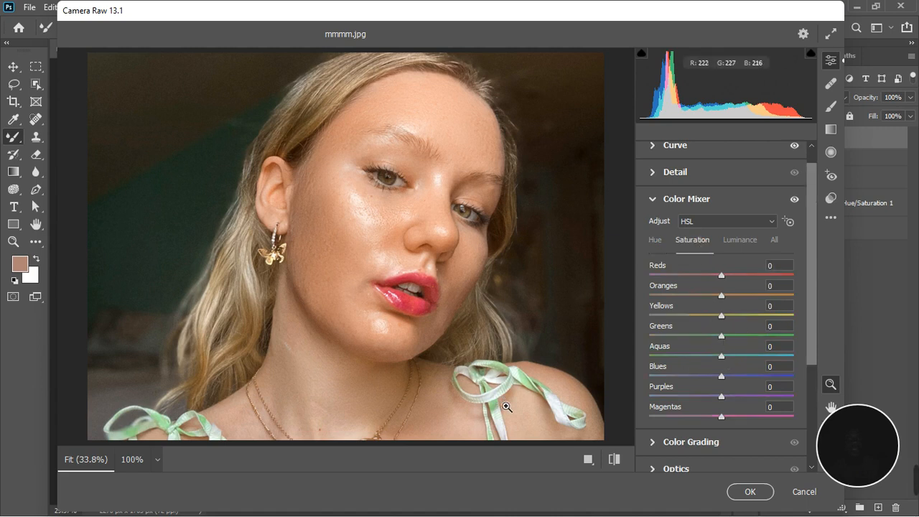
left_click_drag(723, 338, 763, 342)
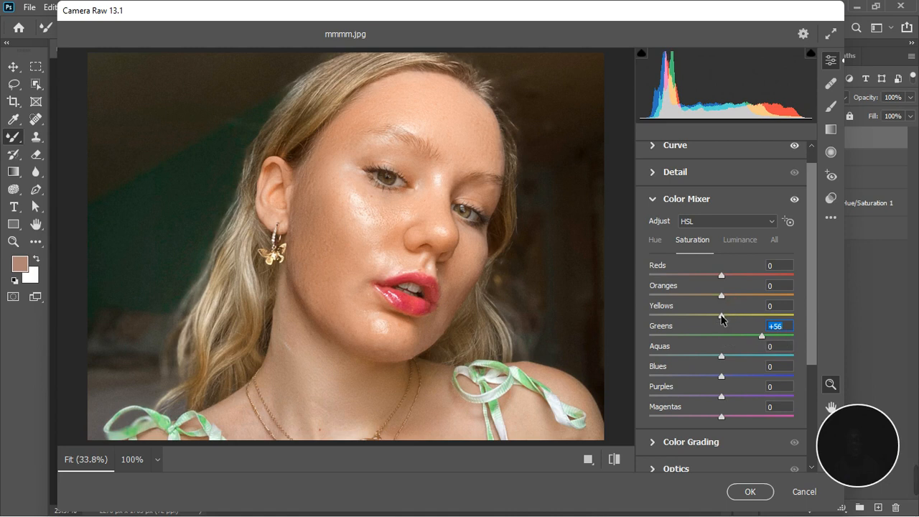
left_click_drag(721, 317, 729, 296)
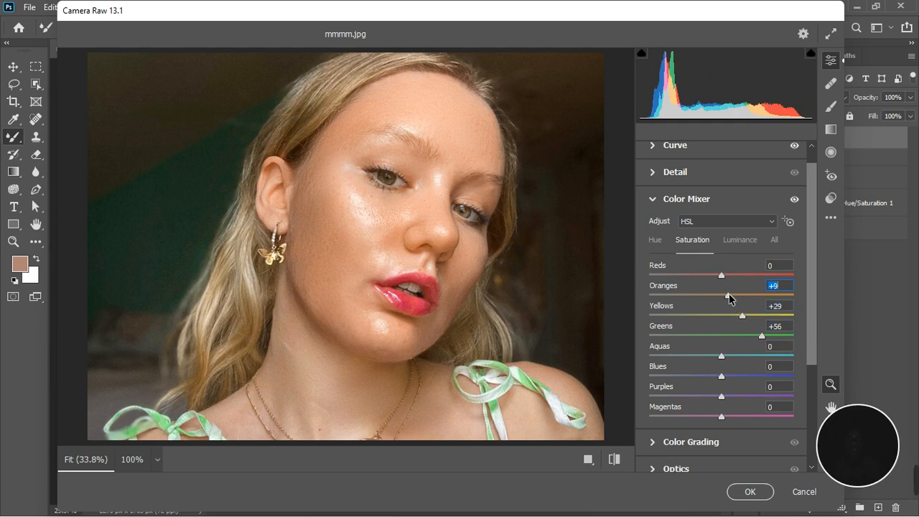
left_click(723, 276)
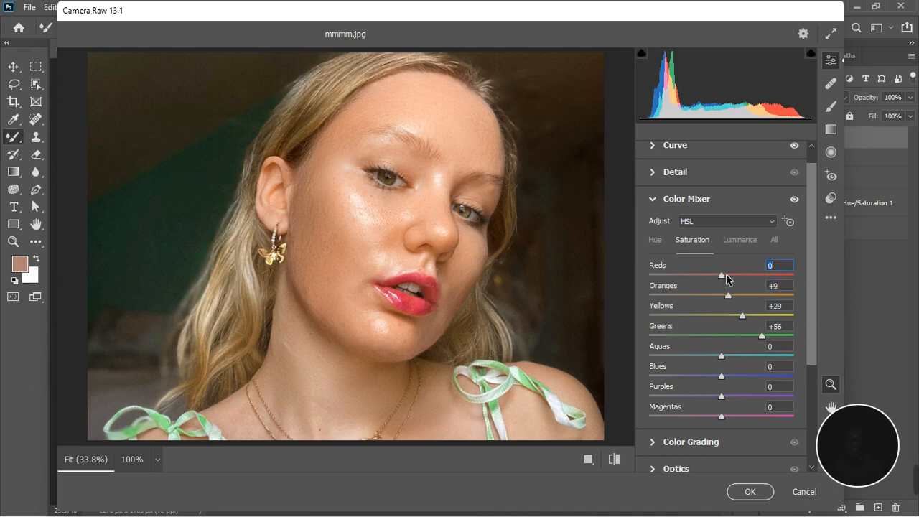
left_click_drag(726, 275, 728, 276)
- Set the Oranges luminance to -6 in the Color Mixer
left_click(744, 241)
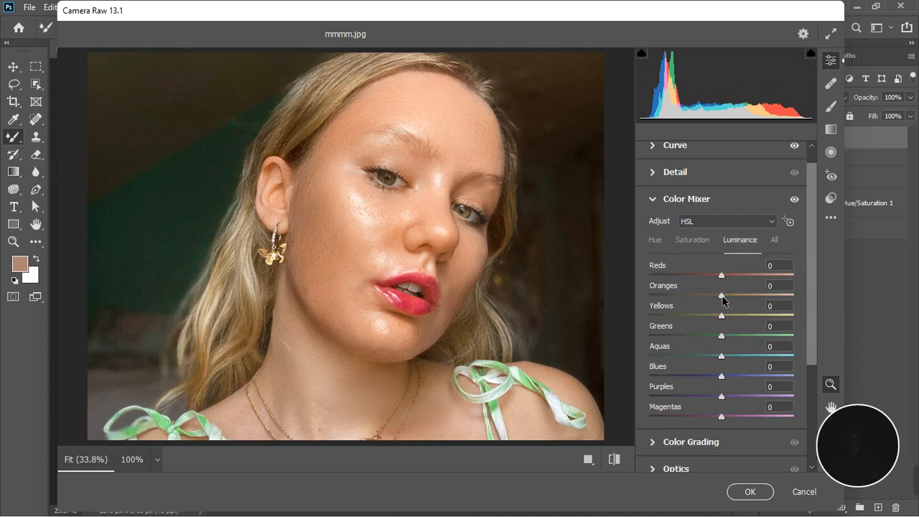
left_click_drag(722, 296, 719, 298)
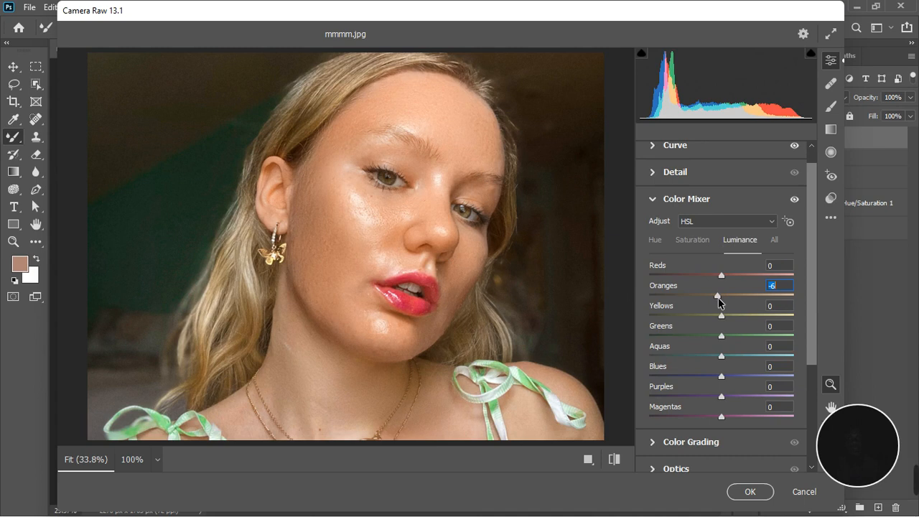
left_click(654, 205)
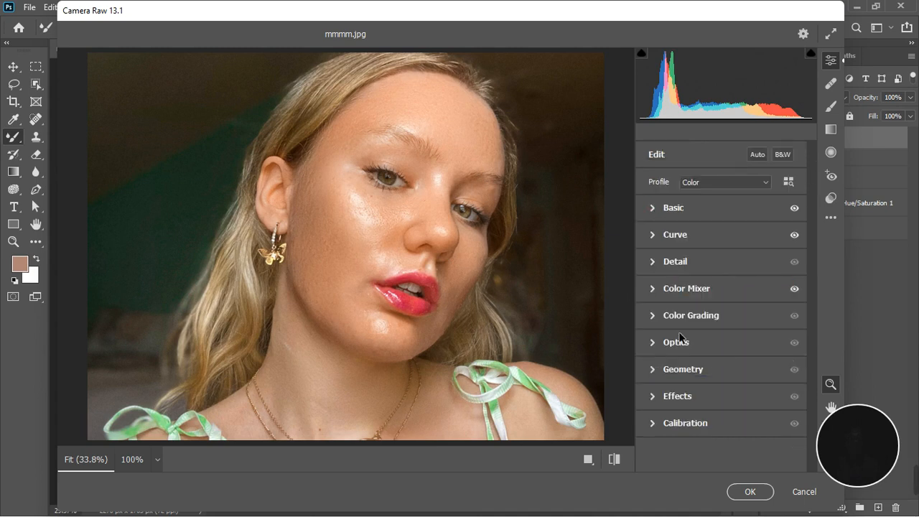
- Set the calibration primary hues to Red +21, Green +16 and Blue -21, and apply the Camera Raw adjustments
left_click(654, 424)
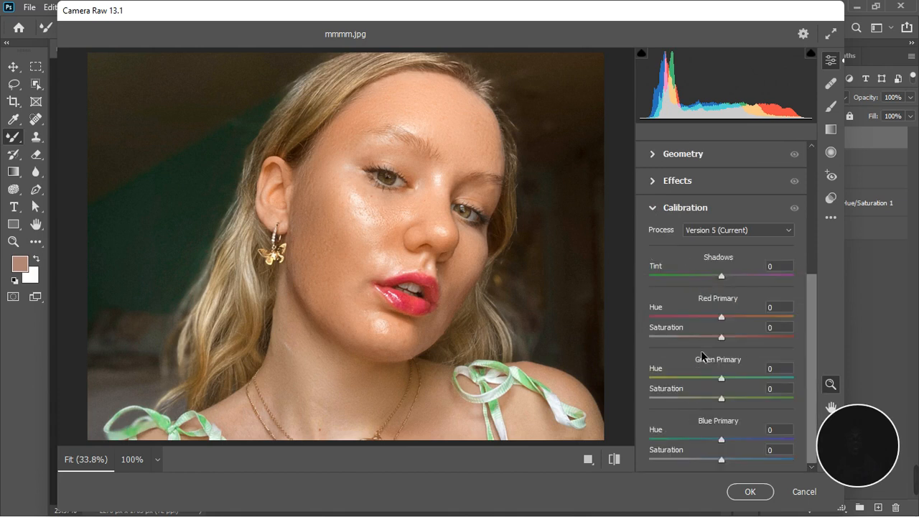
left_click_drag(722, 317, 731, 319)
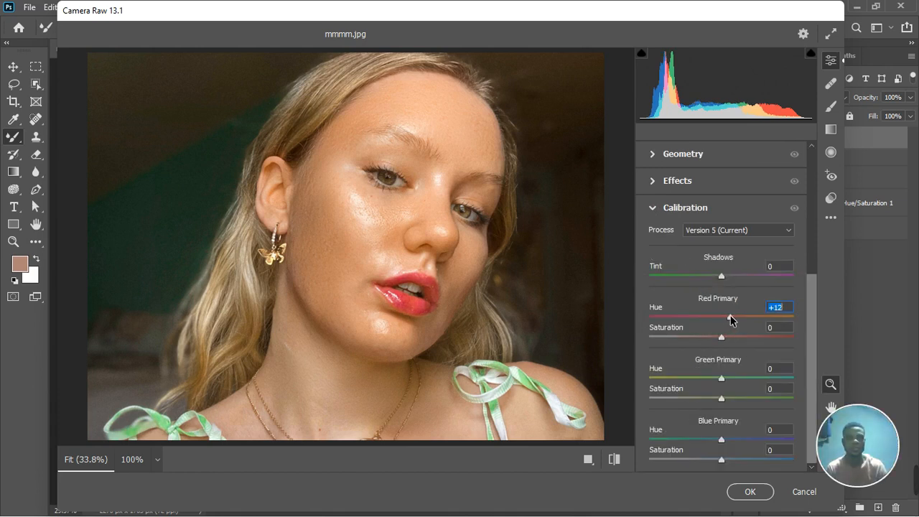
left_click_drag(731, 321, 732, 321)
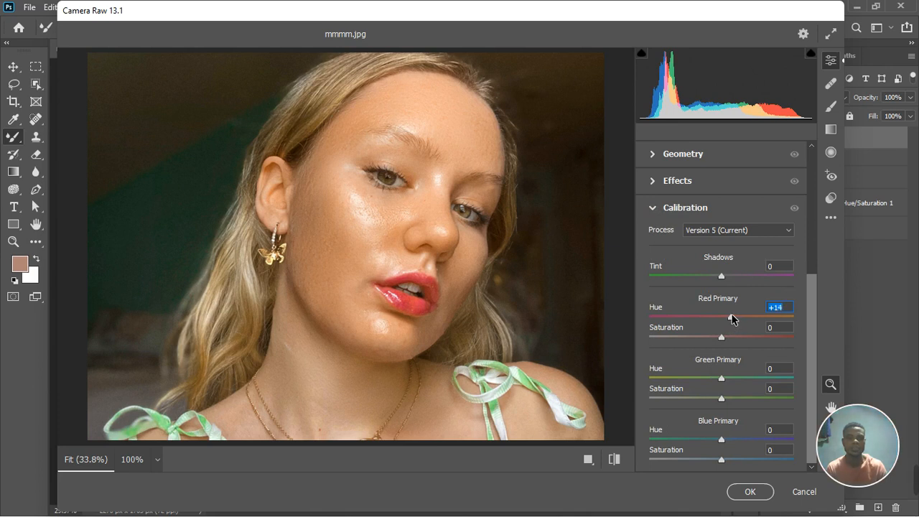
left_click(727, 337)
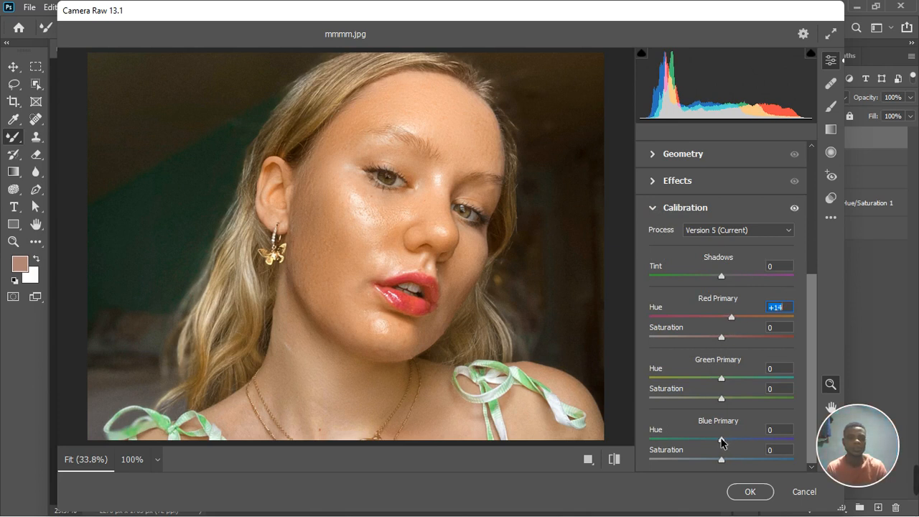
mouse_move(722, 439)
left_mouse_down()
mouse_move(697, 440)
mouse_move(705, 440)
left_mouse_up()
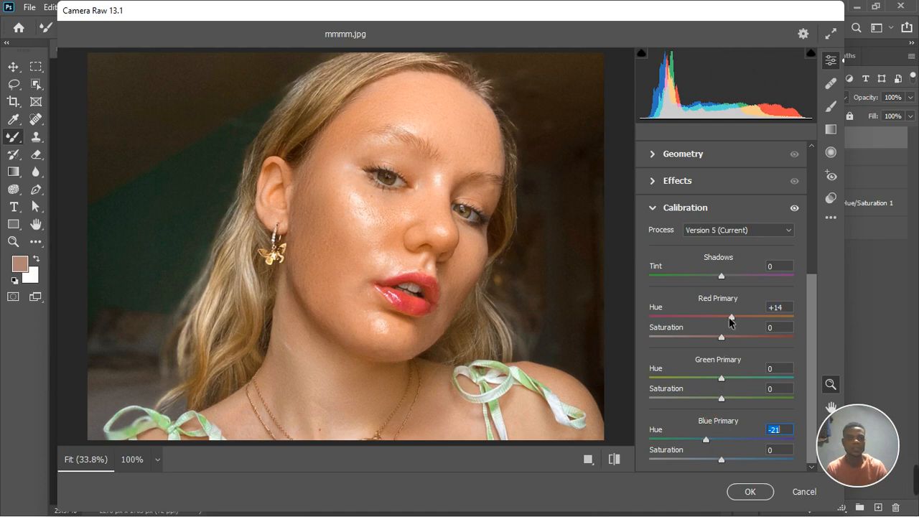
left_click_drag(732, 318, 737, 318)
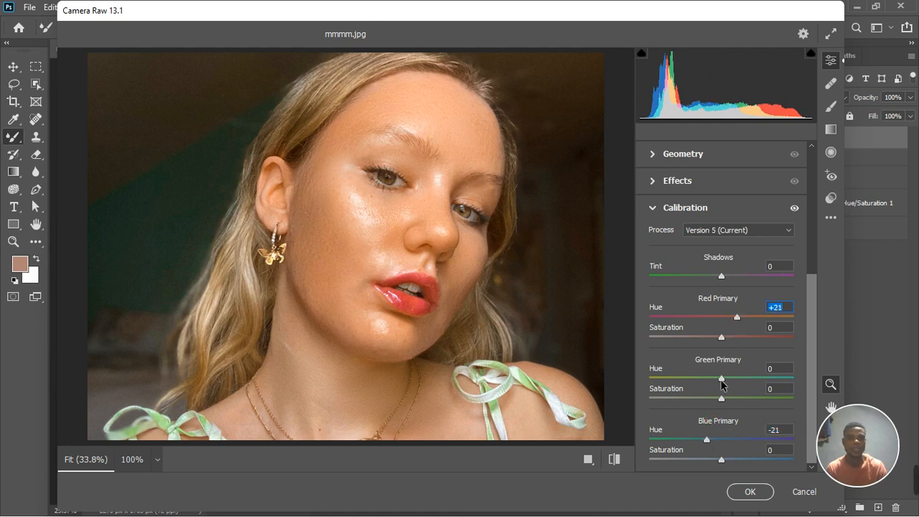
left_click_drag(722, 380, 734, 376)
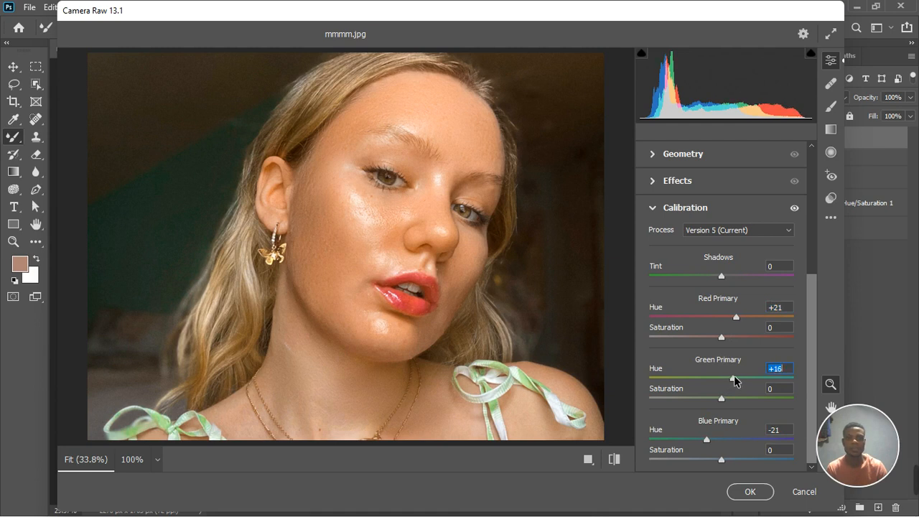
left_click(751, 493)
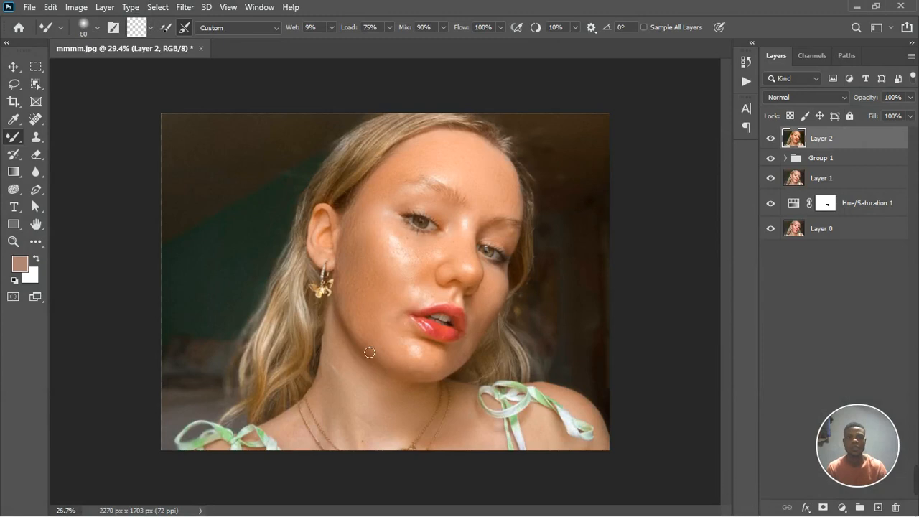
- Add a Color Balance adjustment layer above Layer 2 and shift its shadows toward red, with Yellow-Blue at +7
scroll(370, 353, "down", 4)
scroll(481, 303, "up", 2)
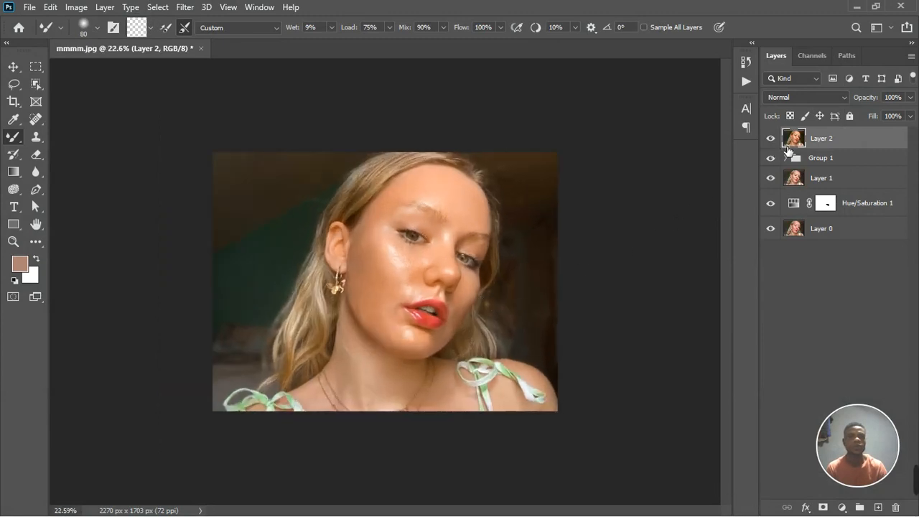
left_click(844, 508)
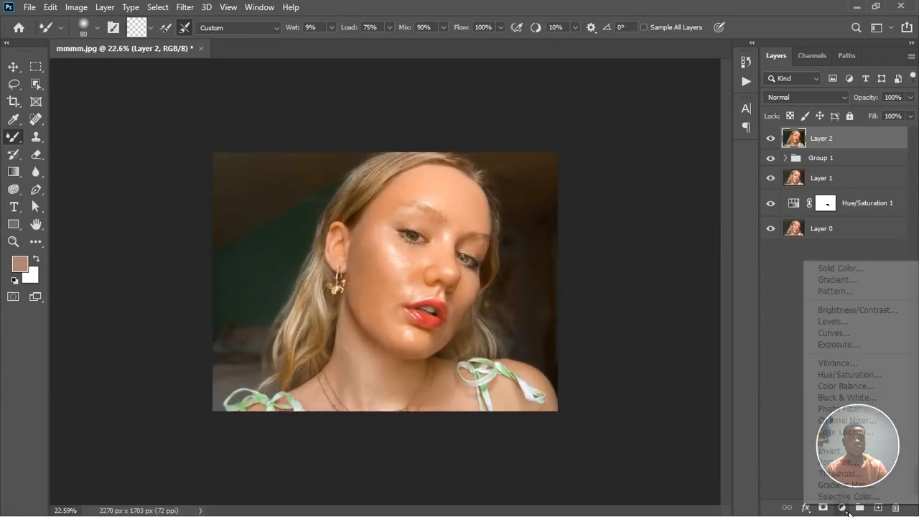
left_click(818, 387)
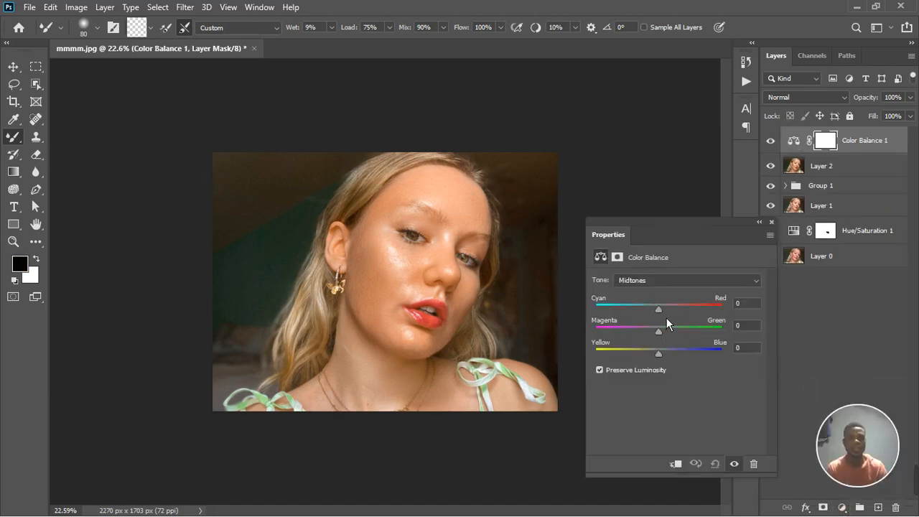
left_click(662, 281)
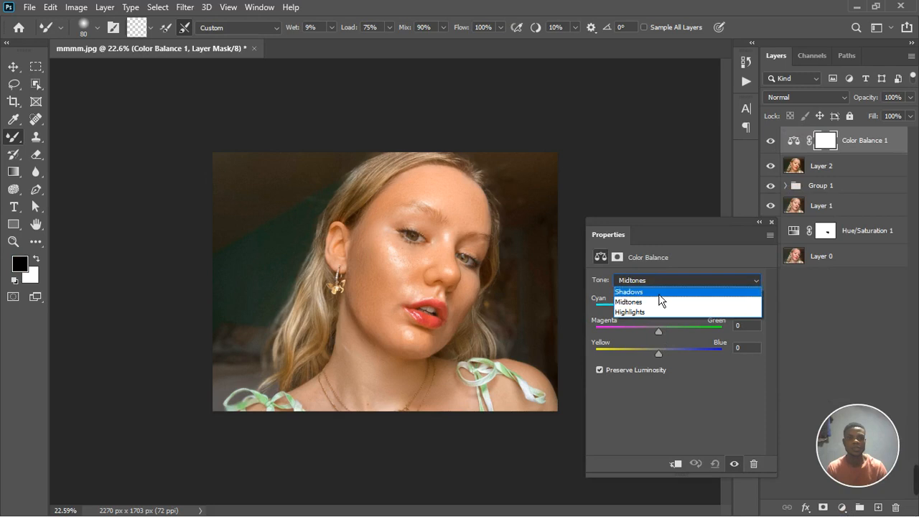
left_click(661, 292)
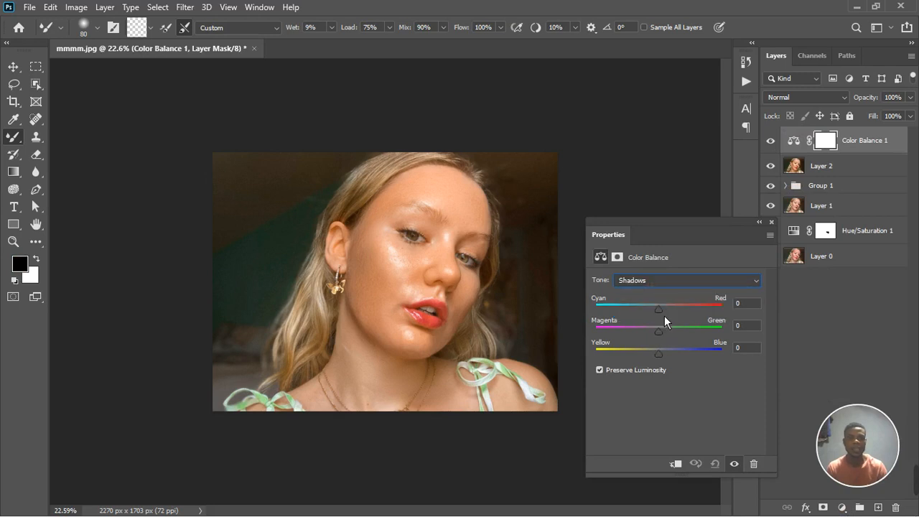
left_click_drag(664, 315, 671, 312)
left_click_drag(668, 359, 671, 357)
- Set the Color Balance highlights to Cyan-Red -3, Magenta-Green -3 and Yellow-Blue -6
left_click(686, 280)
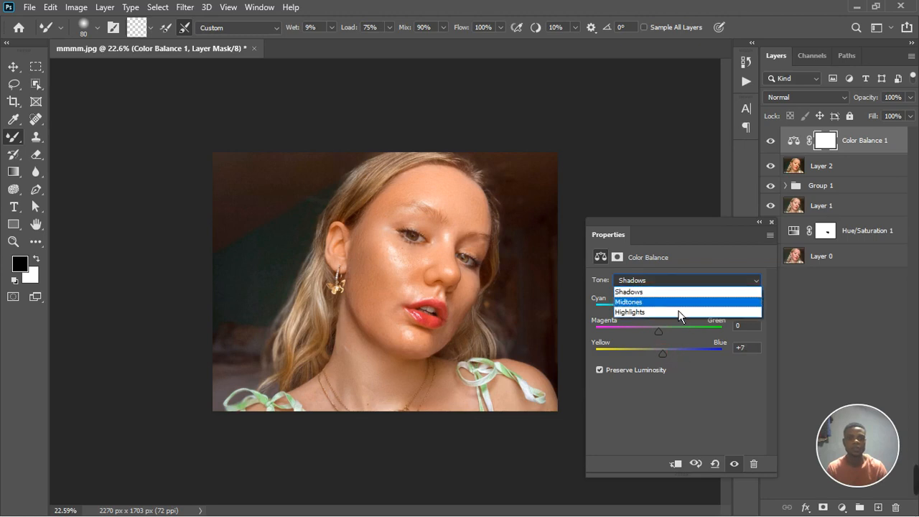
left_click(677, 314)
left_click_drag(667, 360, 662, 363)
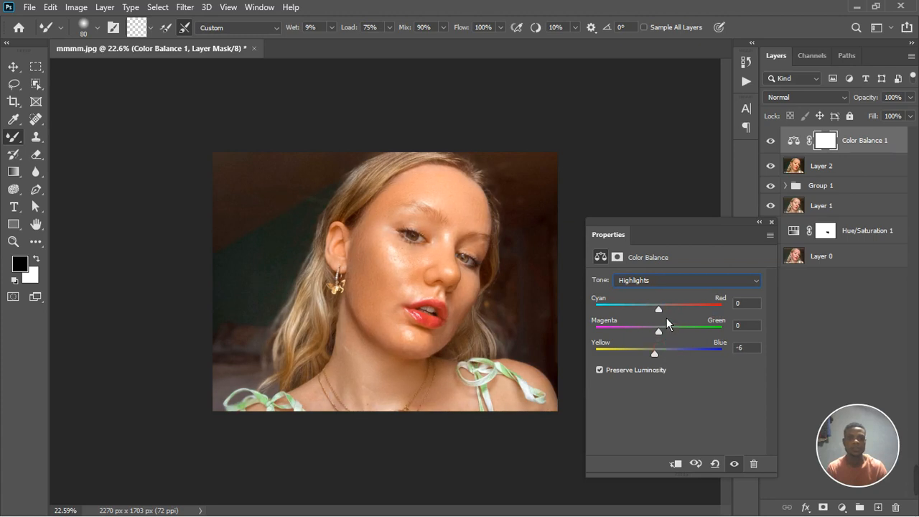
left_click_drag(667, 317, 663, 318)
left_click_drag(667, 338, 663, 339)
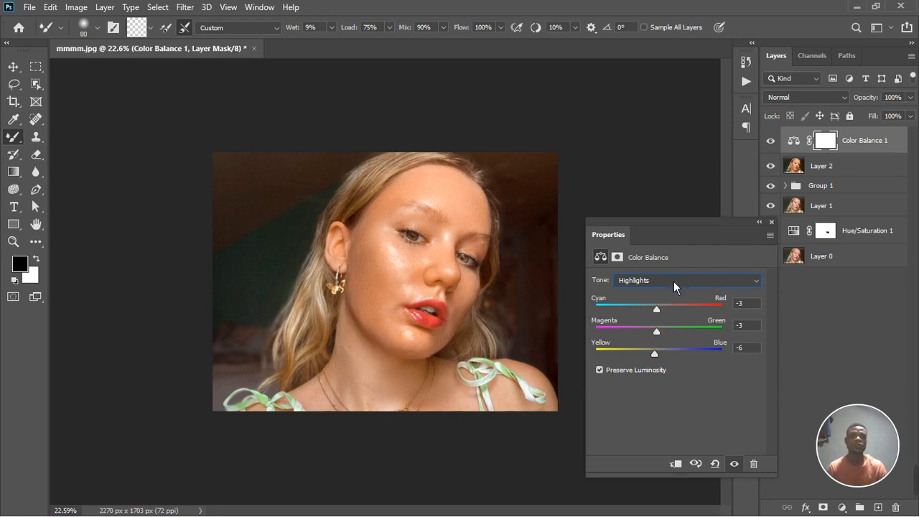
left_click(772, 223)
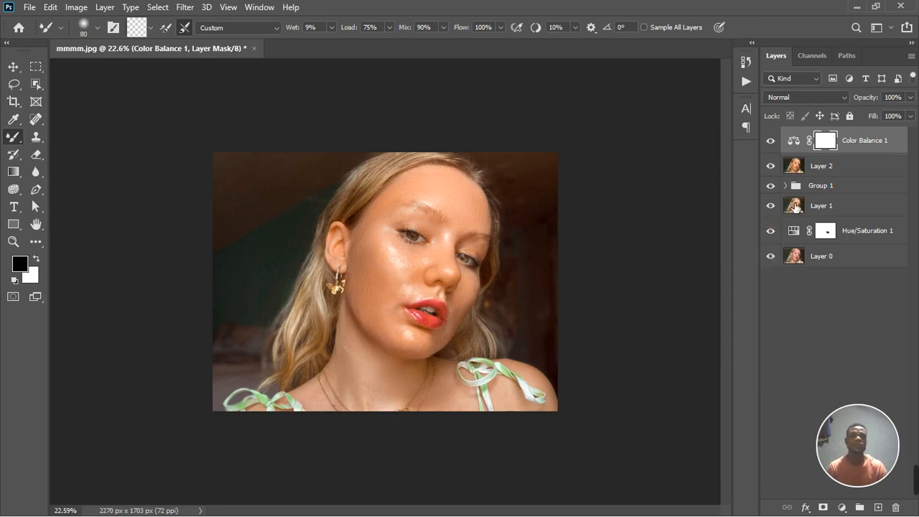
- Compare the portrait with the Color Balance layer hidden and shown, and inspect the result at different magnifications
left_click(771, 141)
left_click(771, 140)
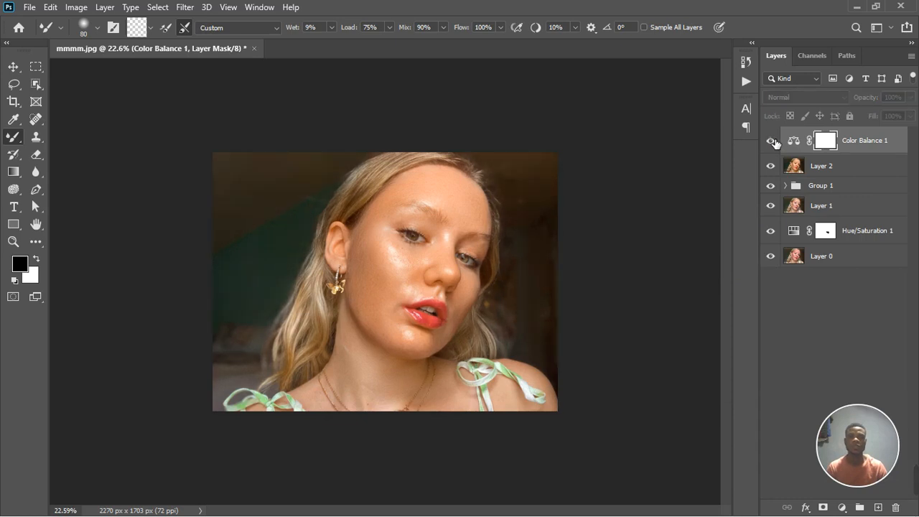
scroll(448, 262, "down", 2)
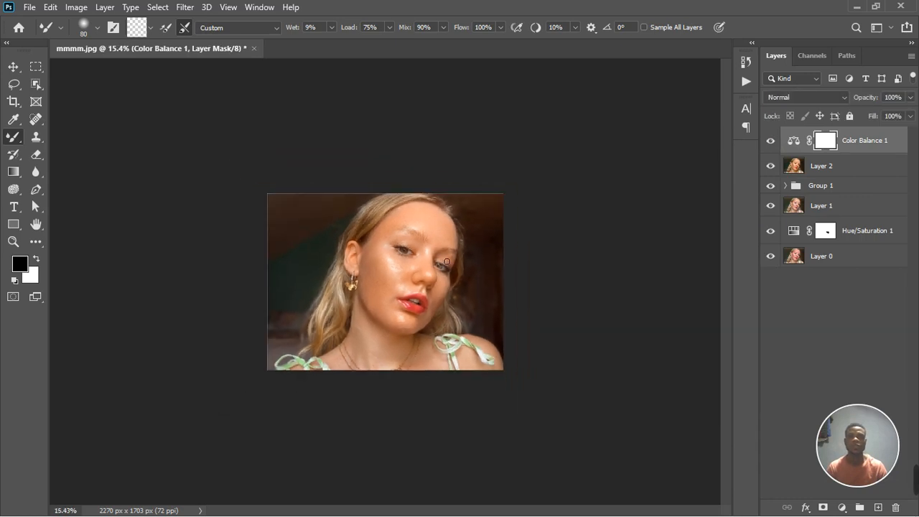
scroll(448, 261, "up", 5)
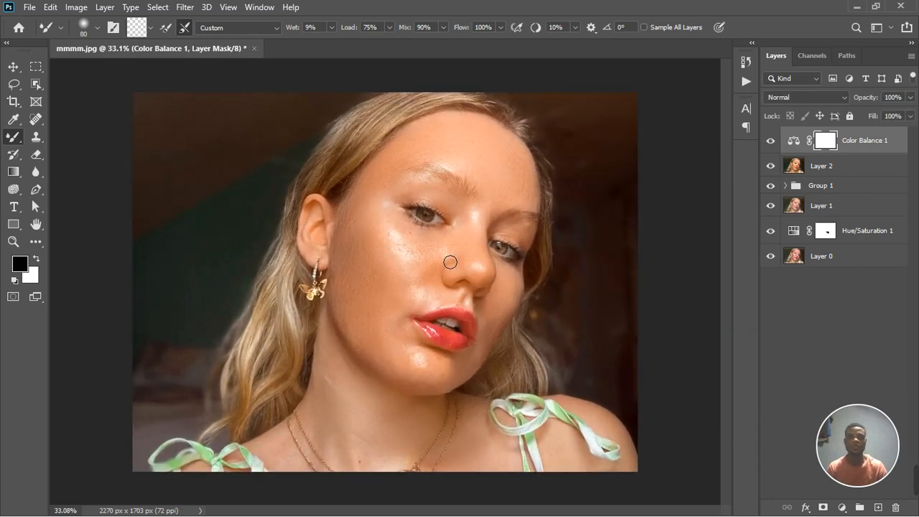
scroll(450, 262, "down", 1)
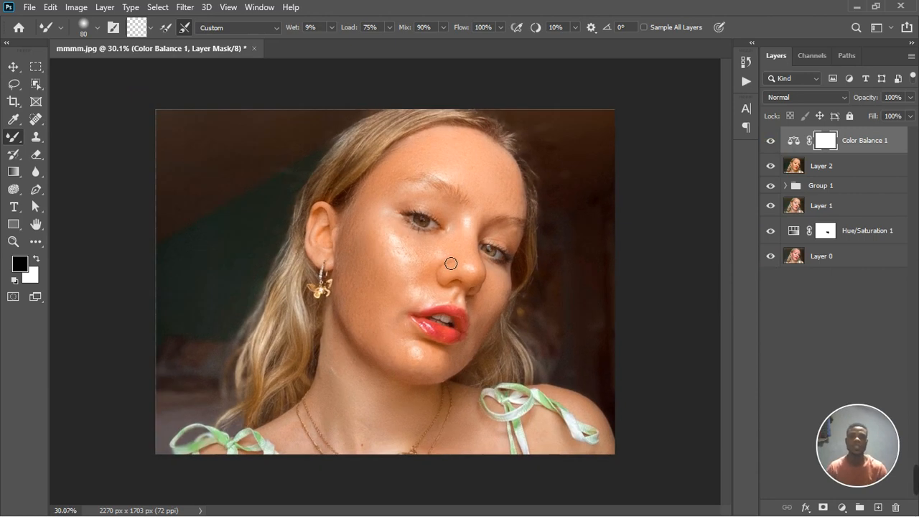